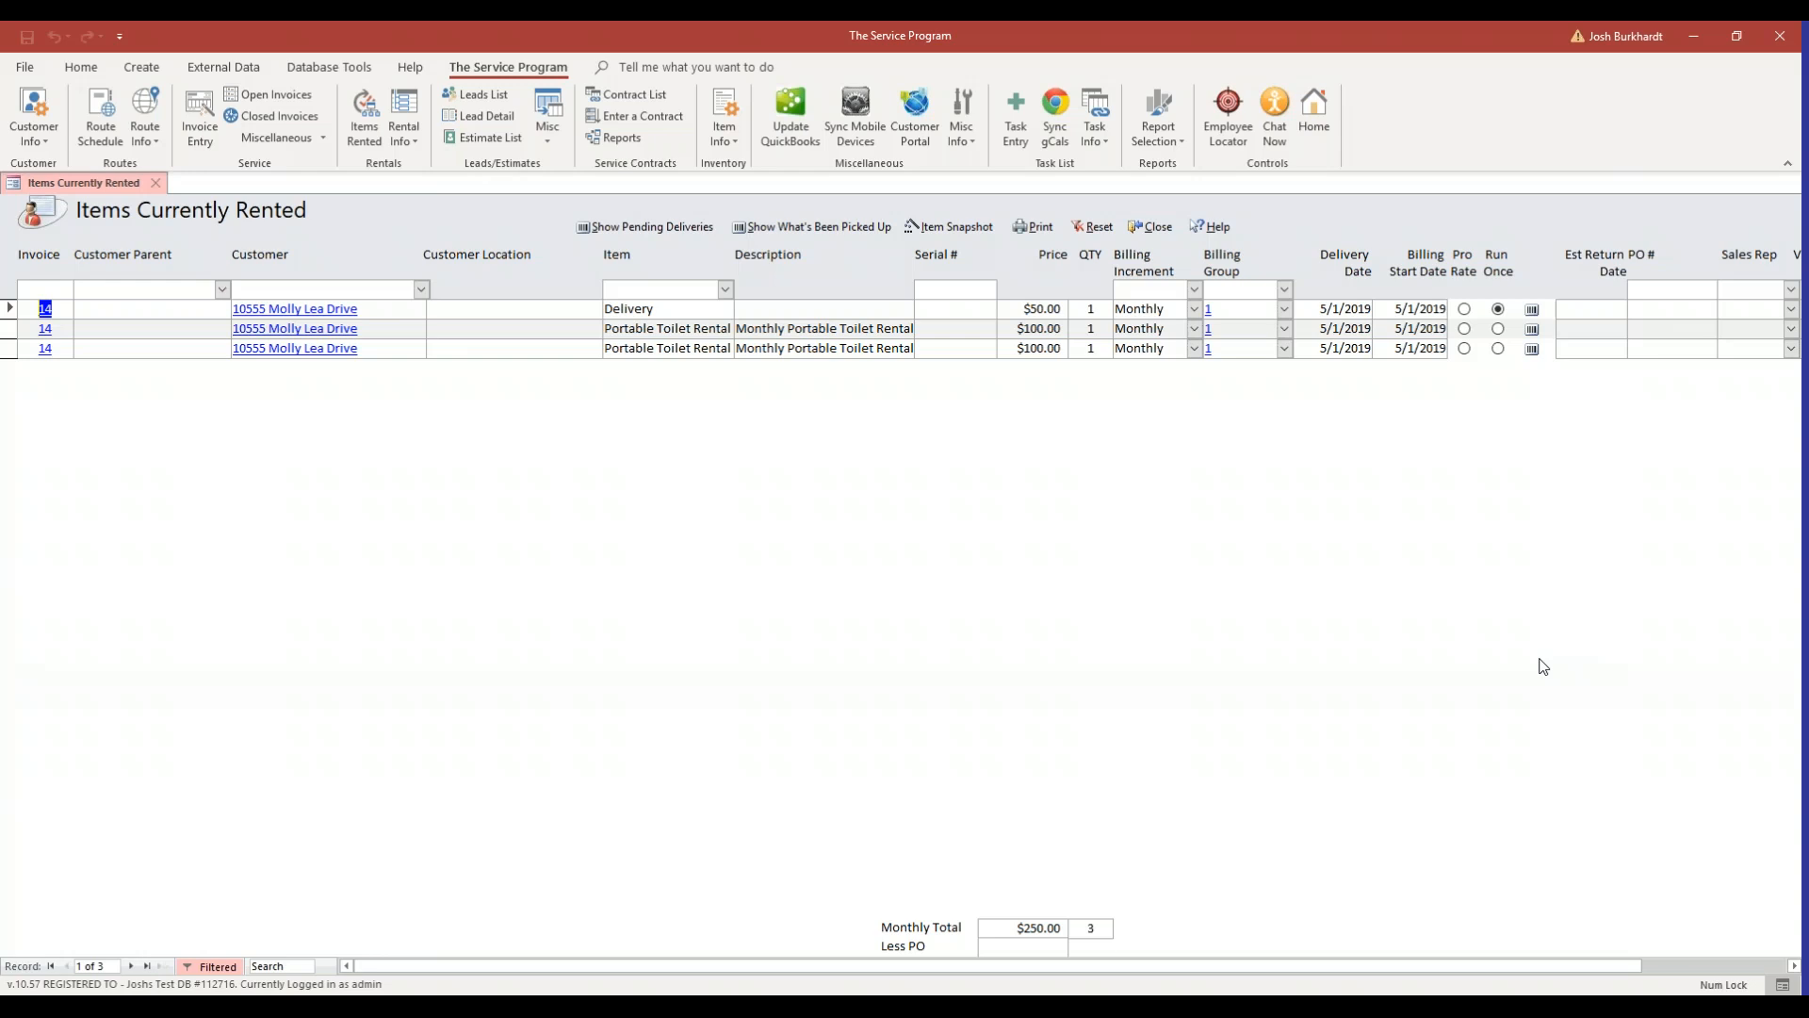
# Open the Run Billing form for rentals.
pyautogui.click(422, 146)
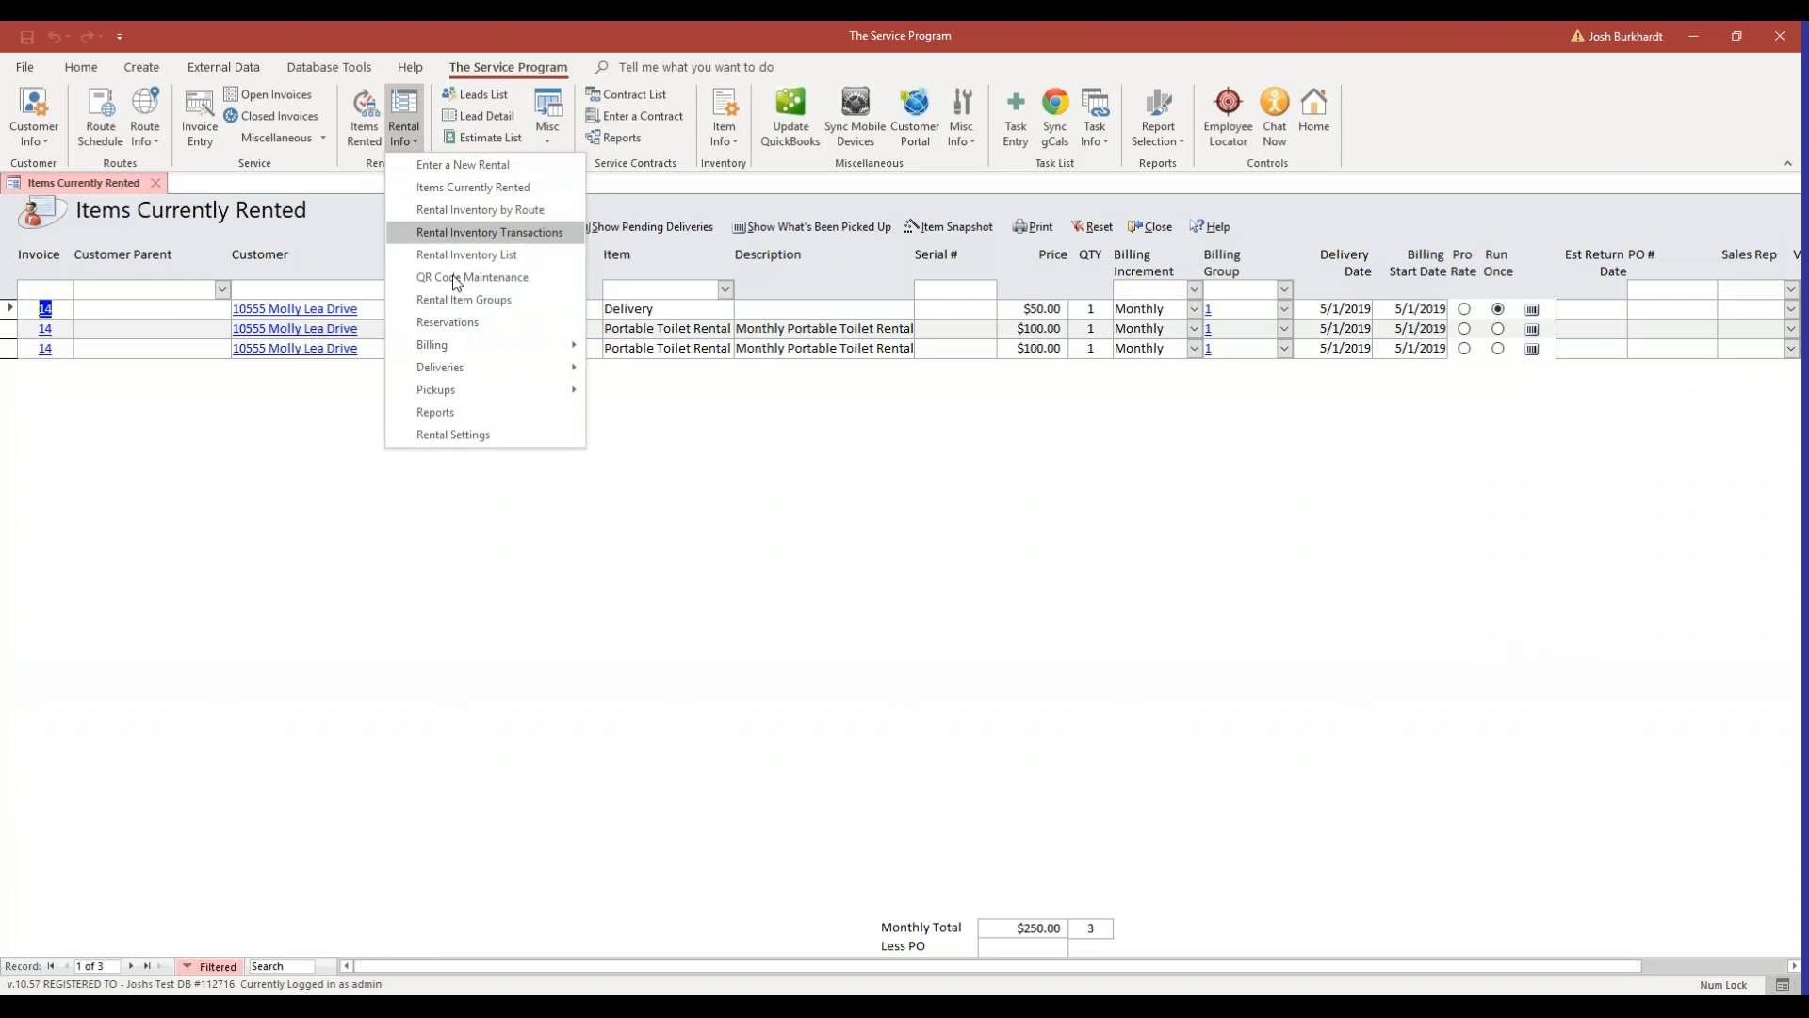
pyautogui.moveTo(457, 345)
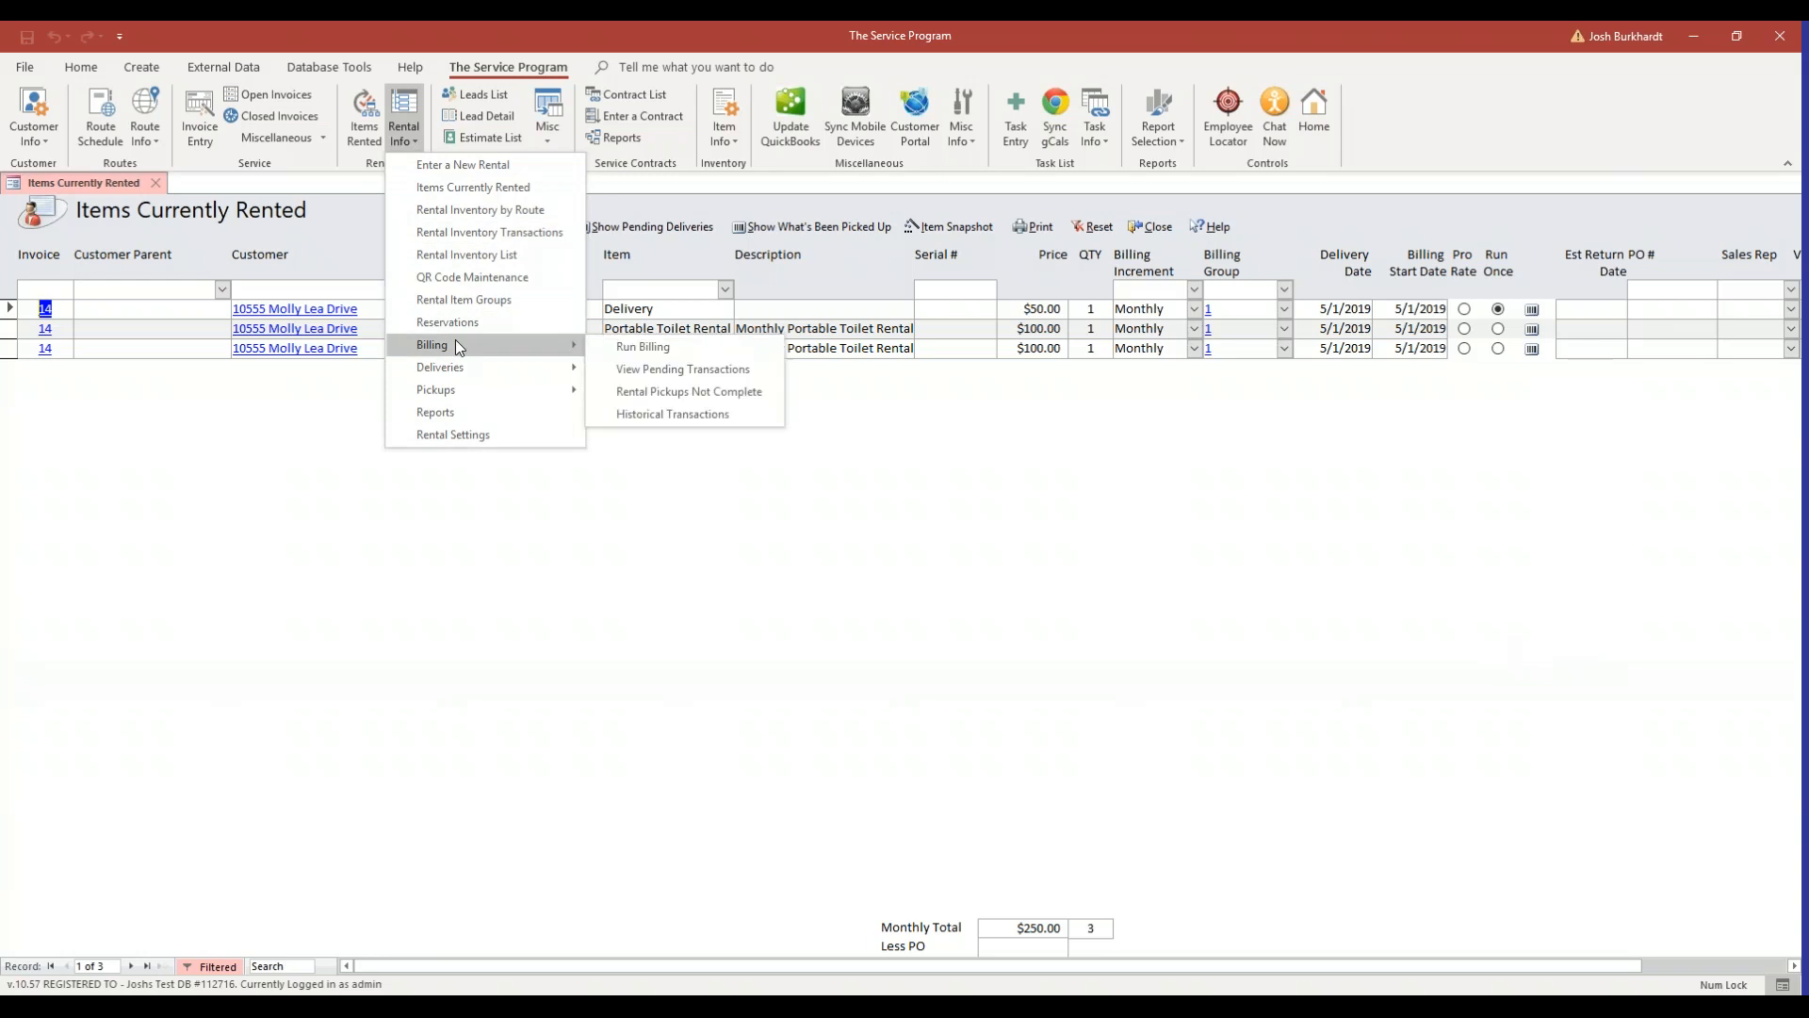
pyautogui.click(673, 346)
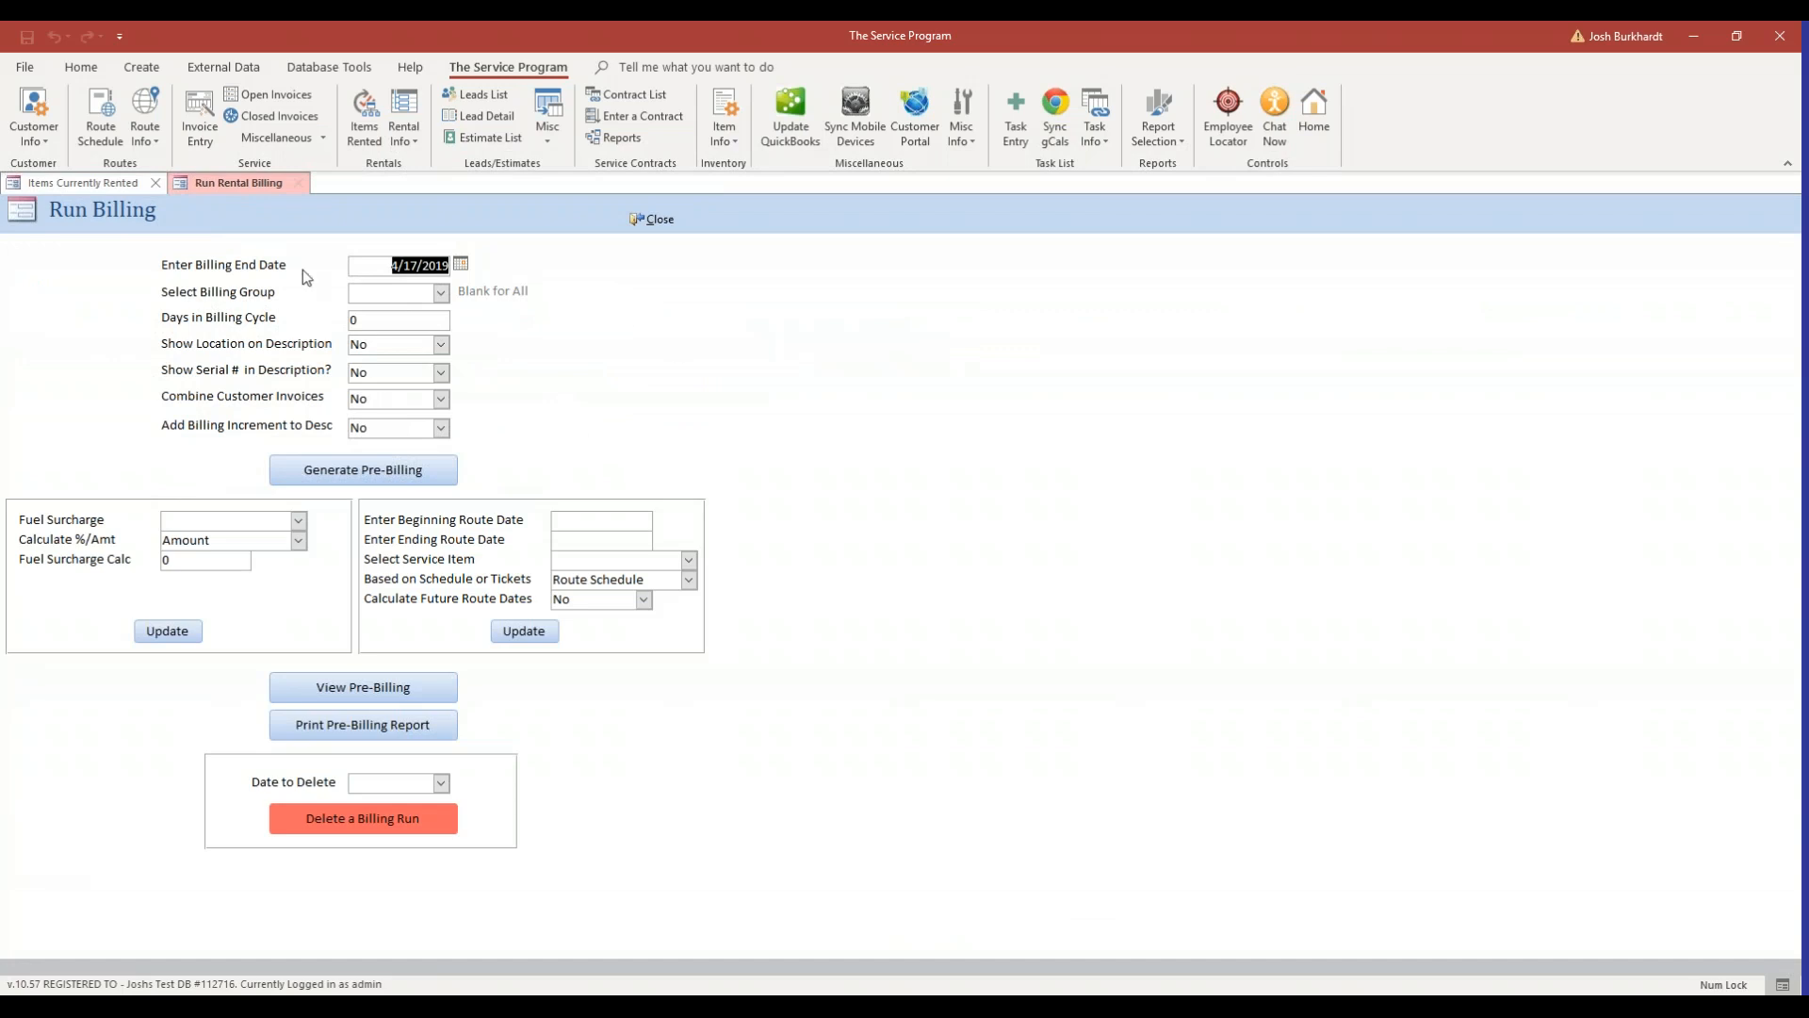
# Set the billing end date to 5/28/2019 using the calendar picker.
pyautogui.click(460, 264)
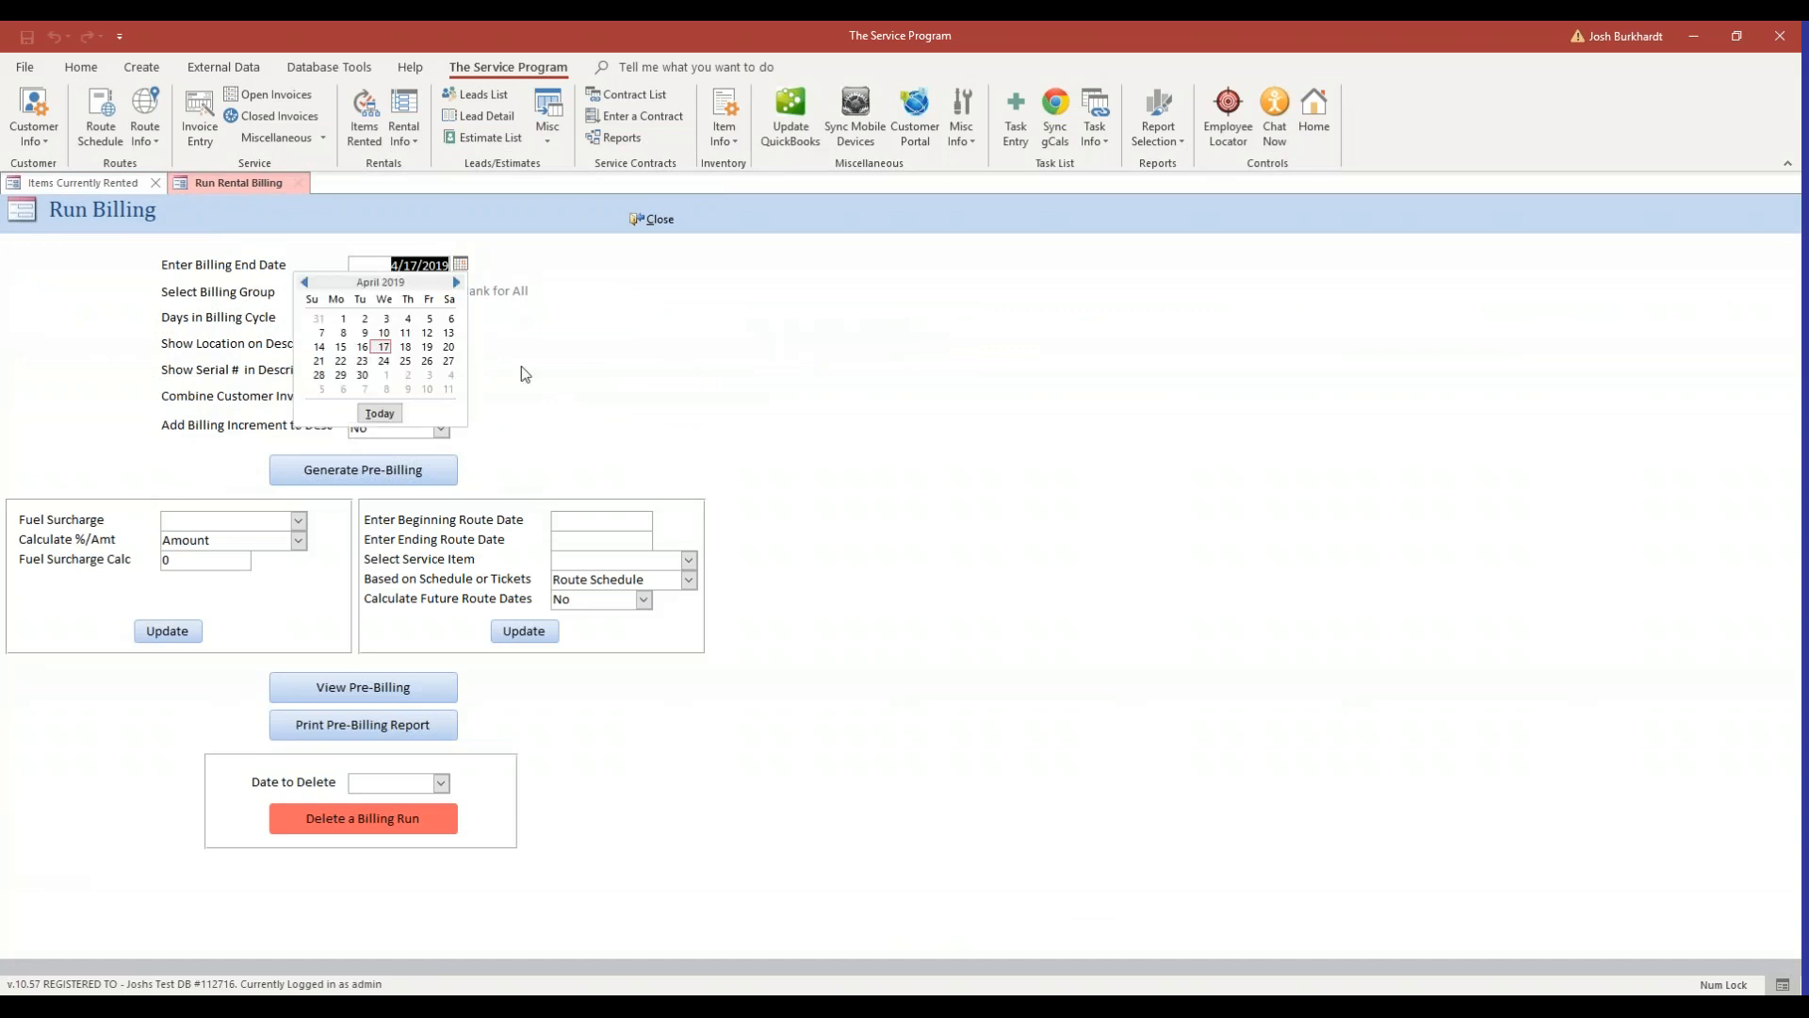
pyautogui.click(456, 282)
pyautogui.click(363, 376)
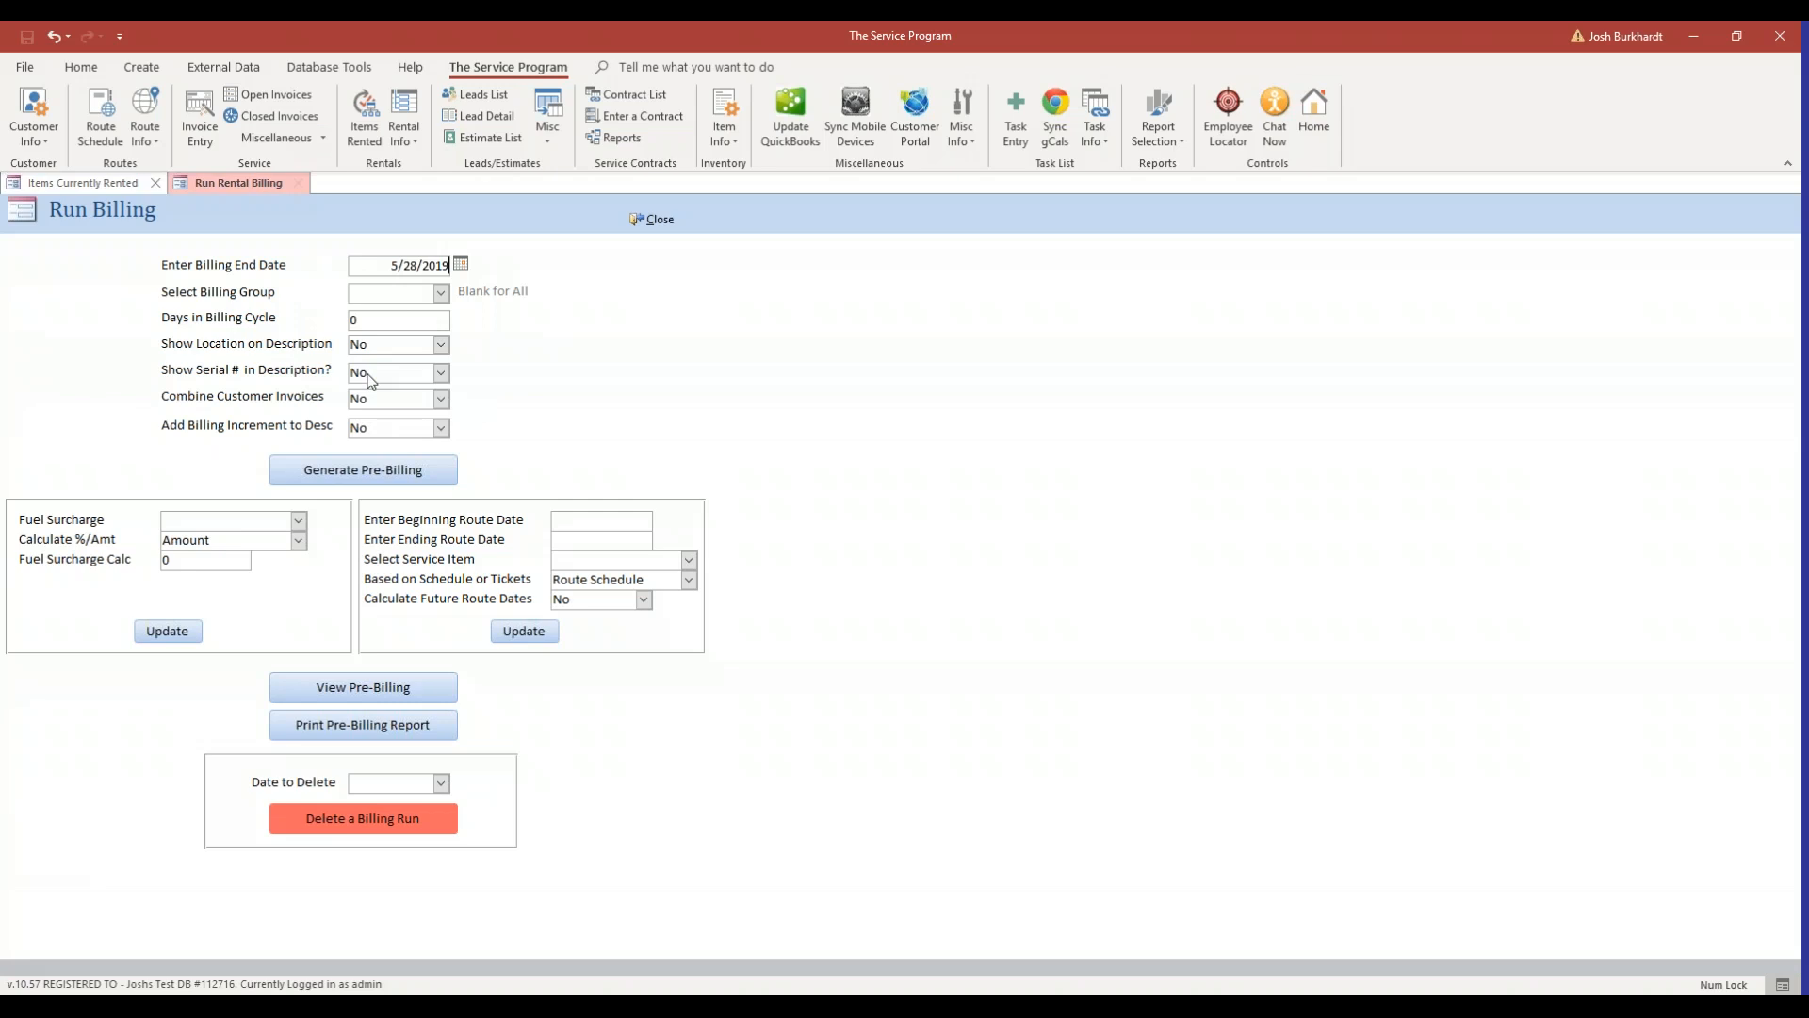
# Select billing group 1 and set the days in billing cycle to 28, saving it as the default.
pyautogui.click(441, 293)
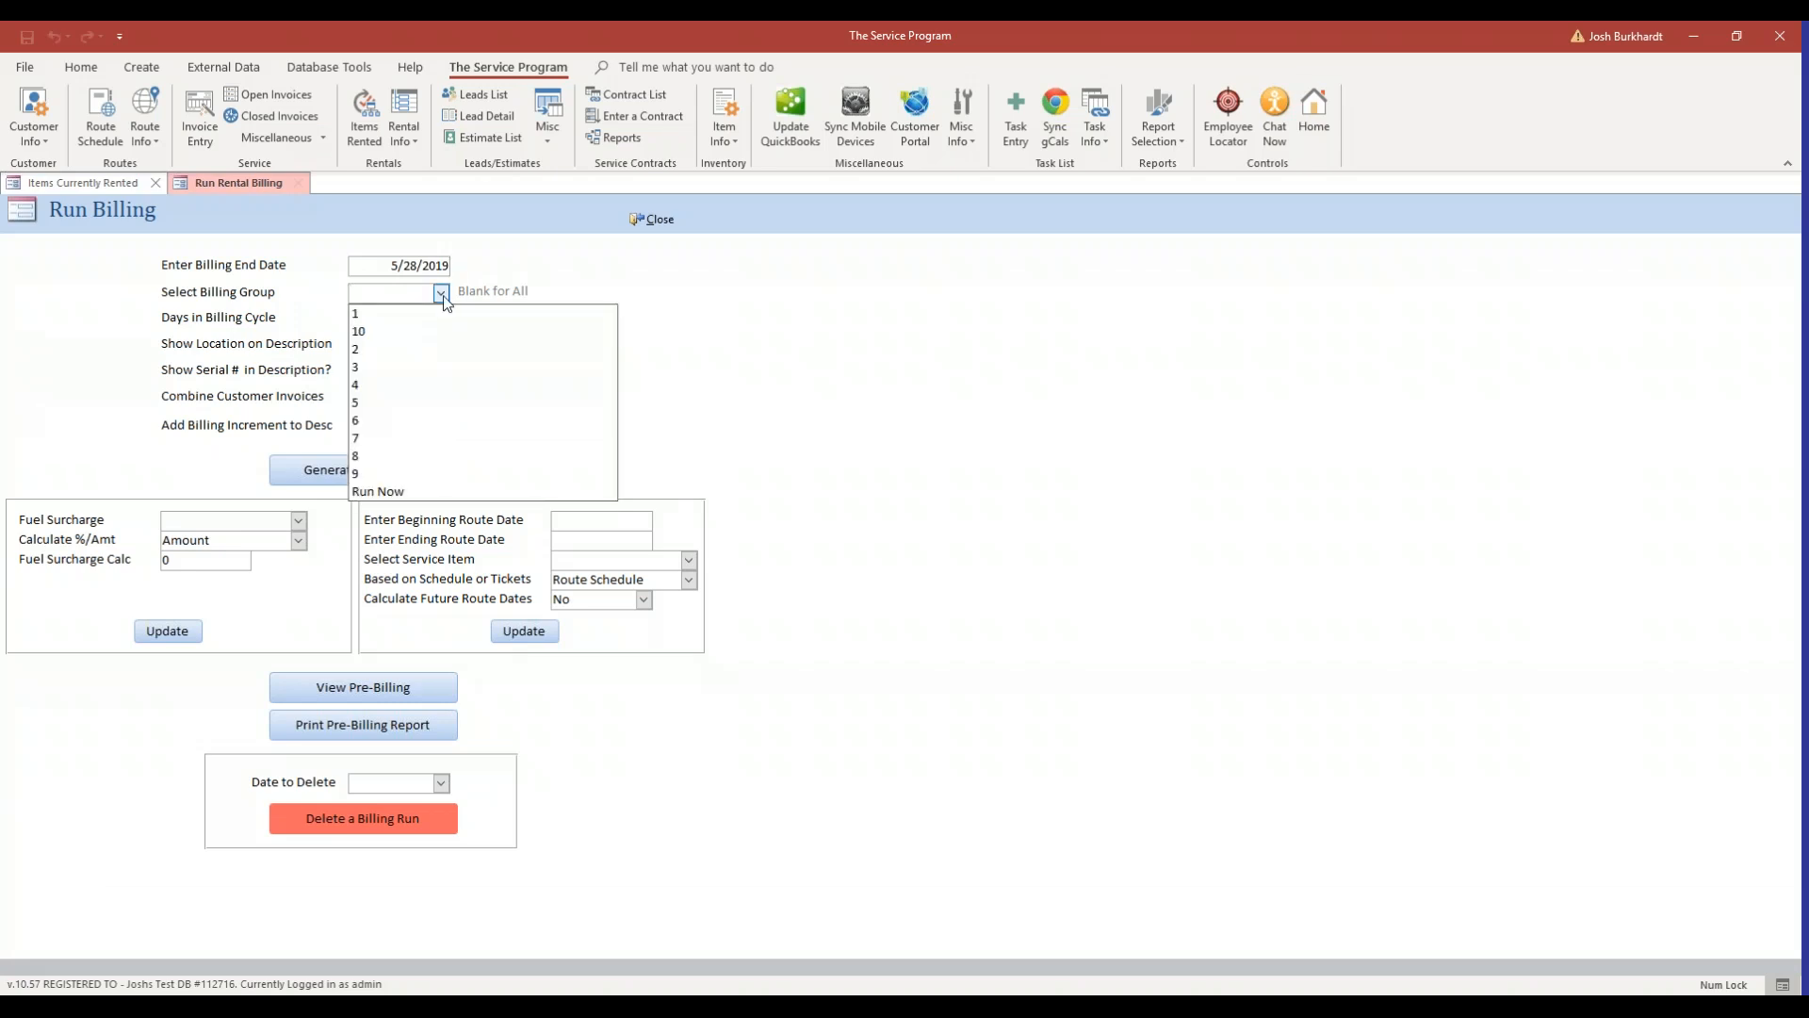
pyautogui.click(396, 314)
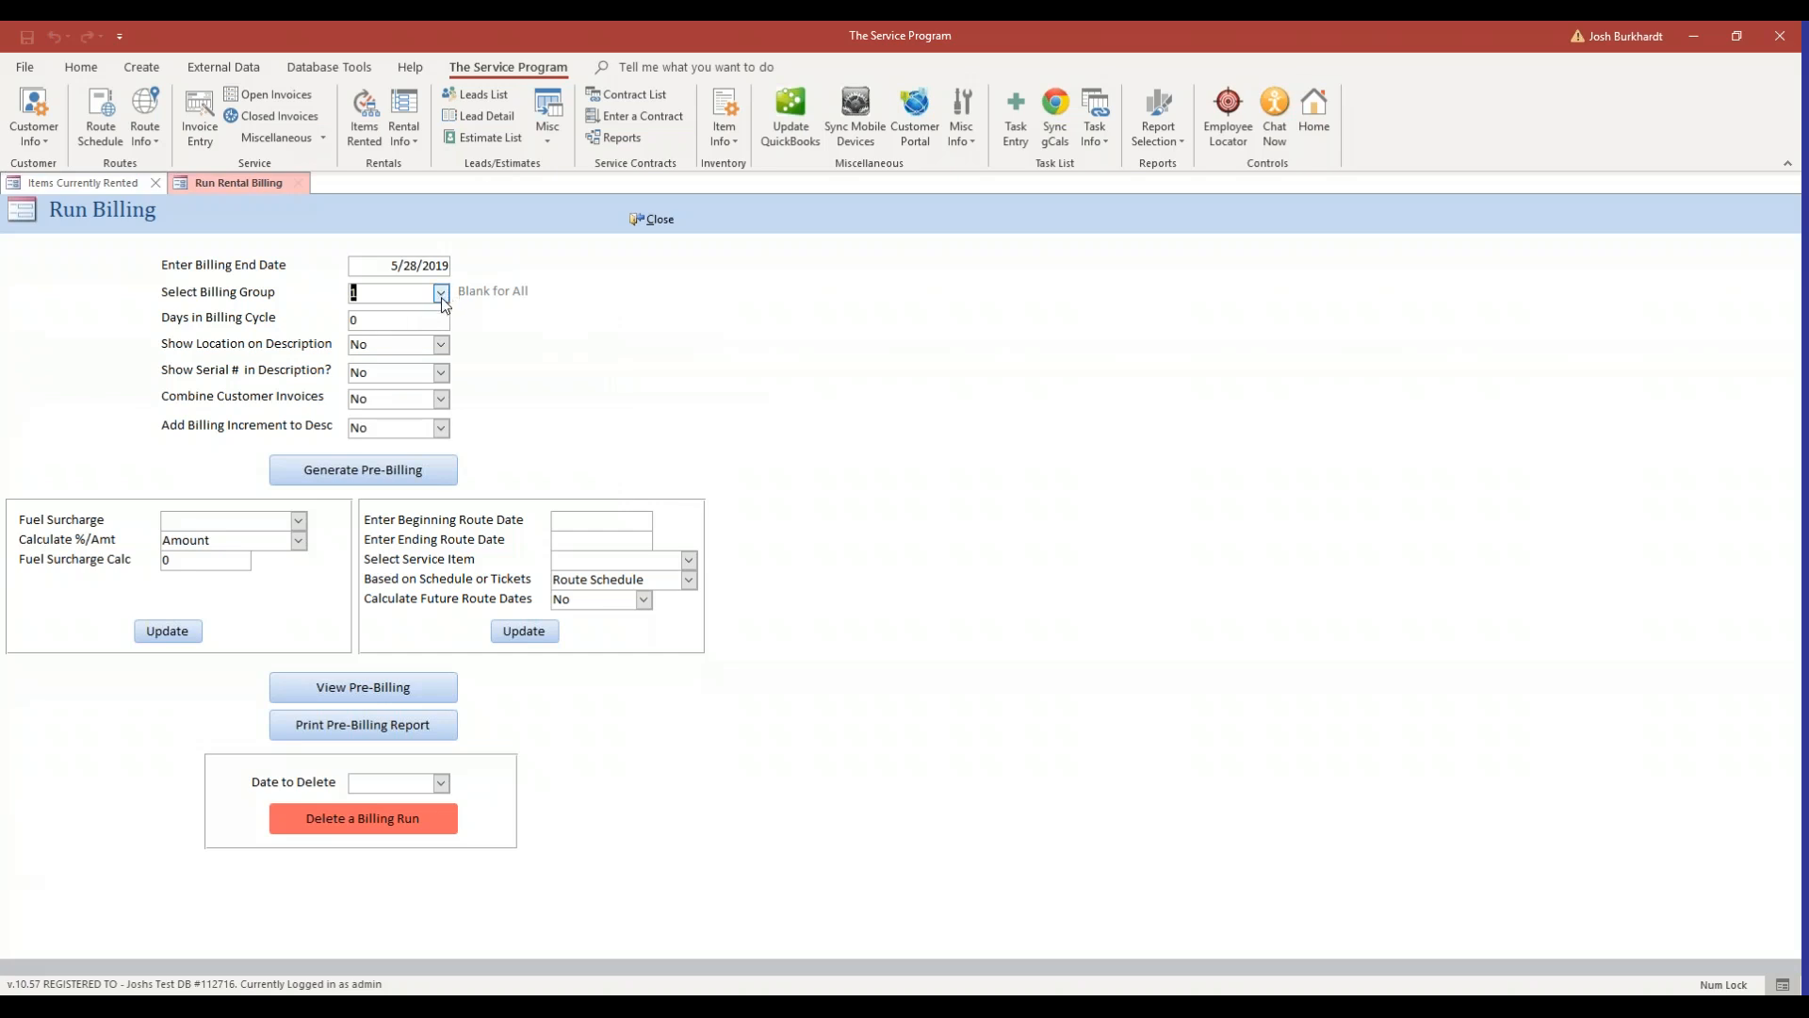
pyautogui.click(413, 322)
pyautogui.press('BackSpace')
pyautogui.write('28')
pyautogui.press('Tab')
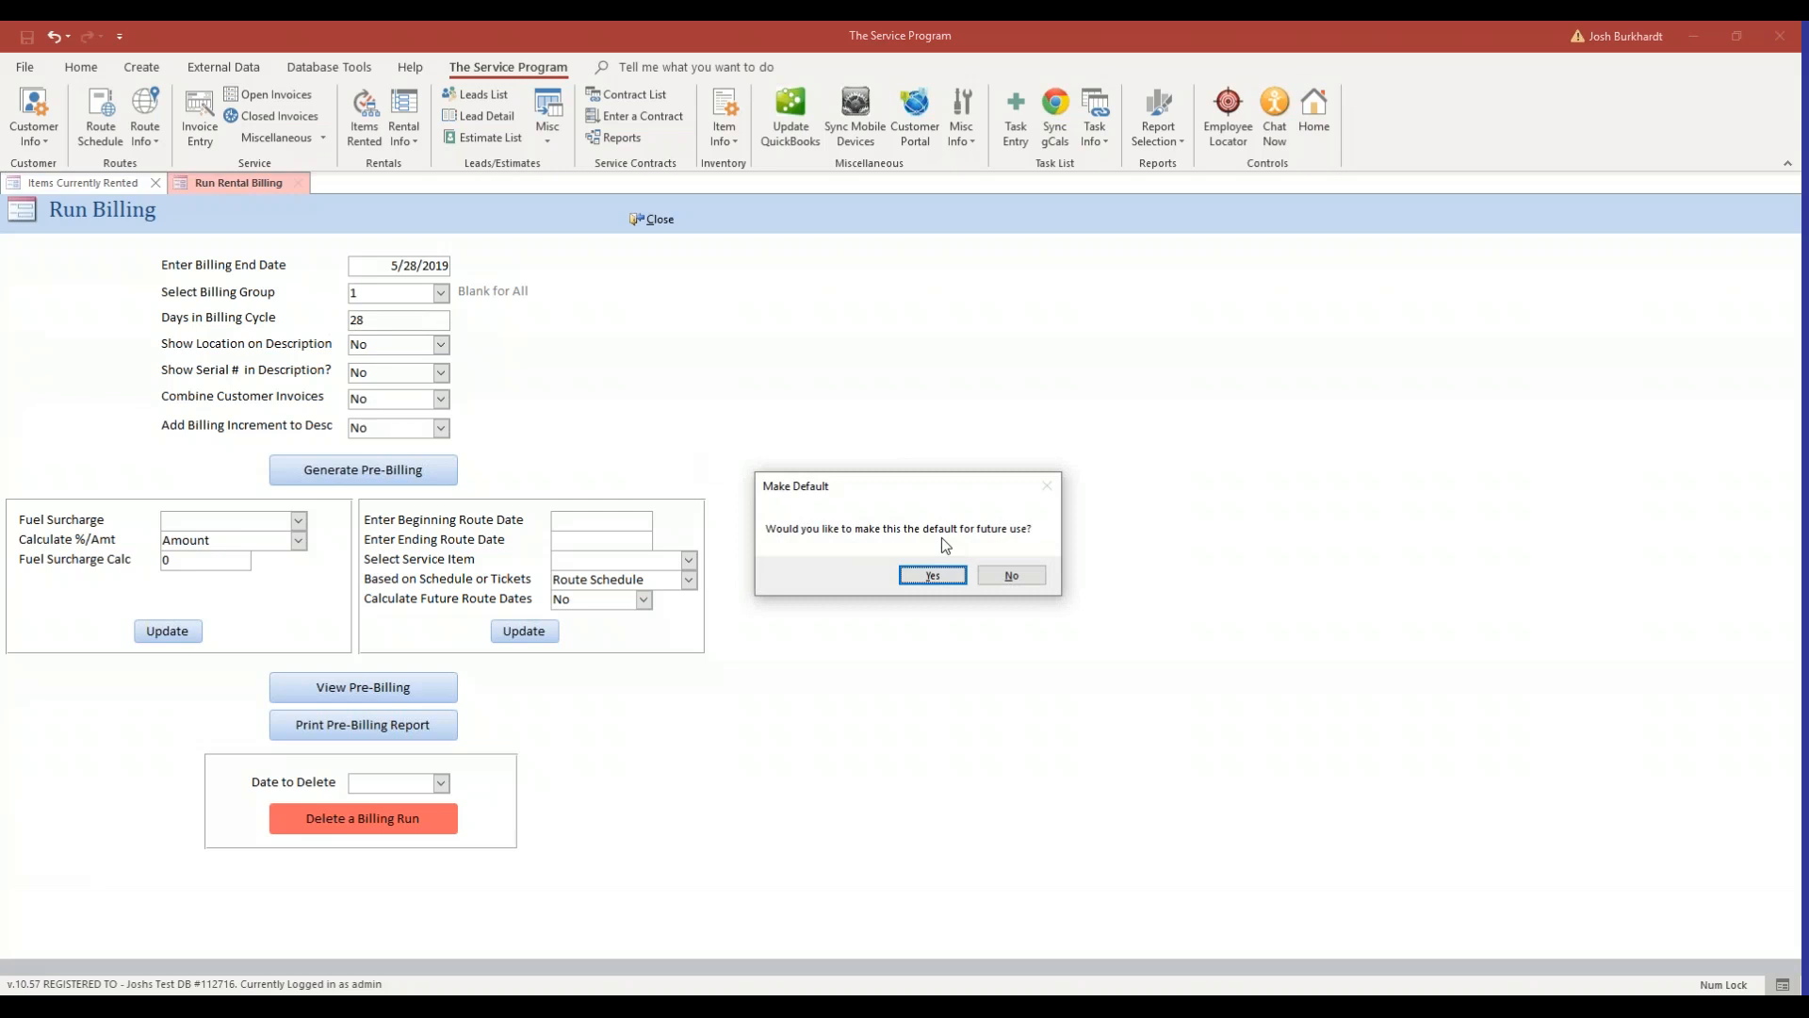
pyautogui.click(933, 575)
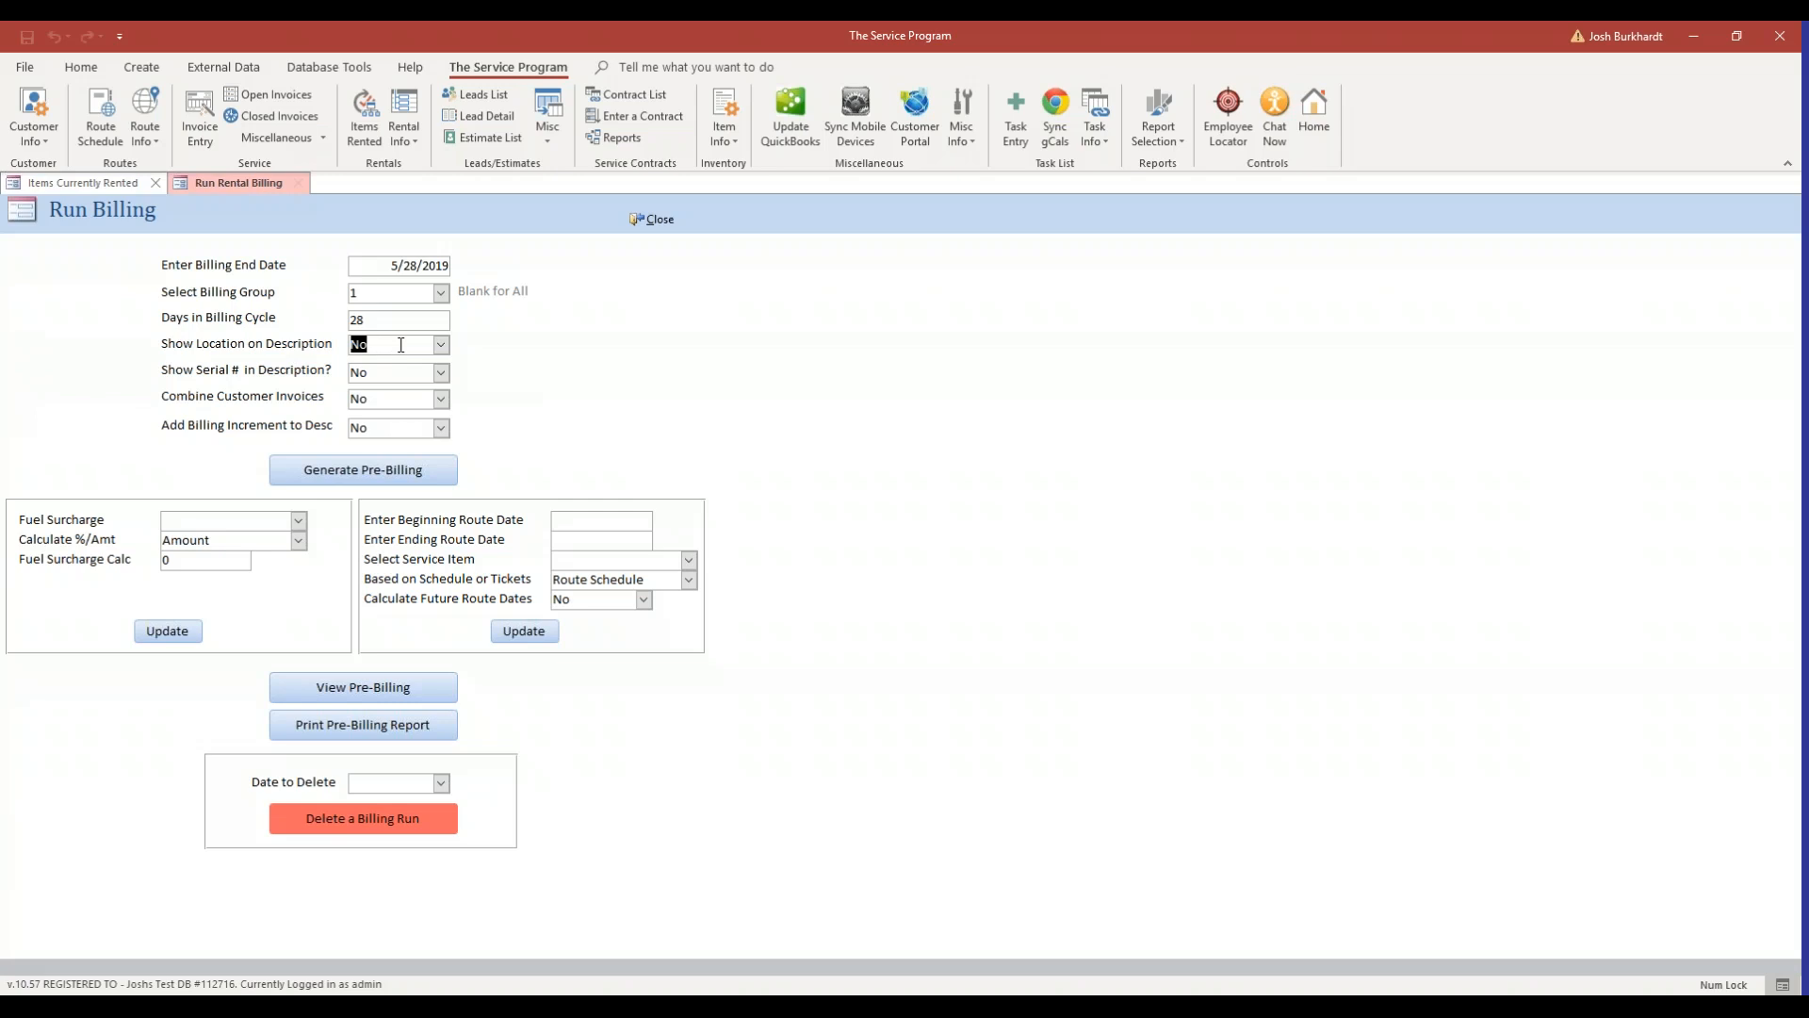
# Review invoice 14's rental transaction line items, then return to the Run Billing form.
pyautogui.click(368, 113)
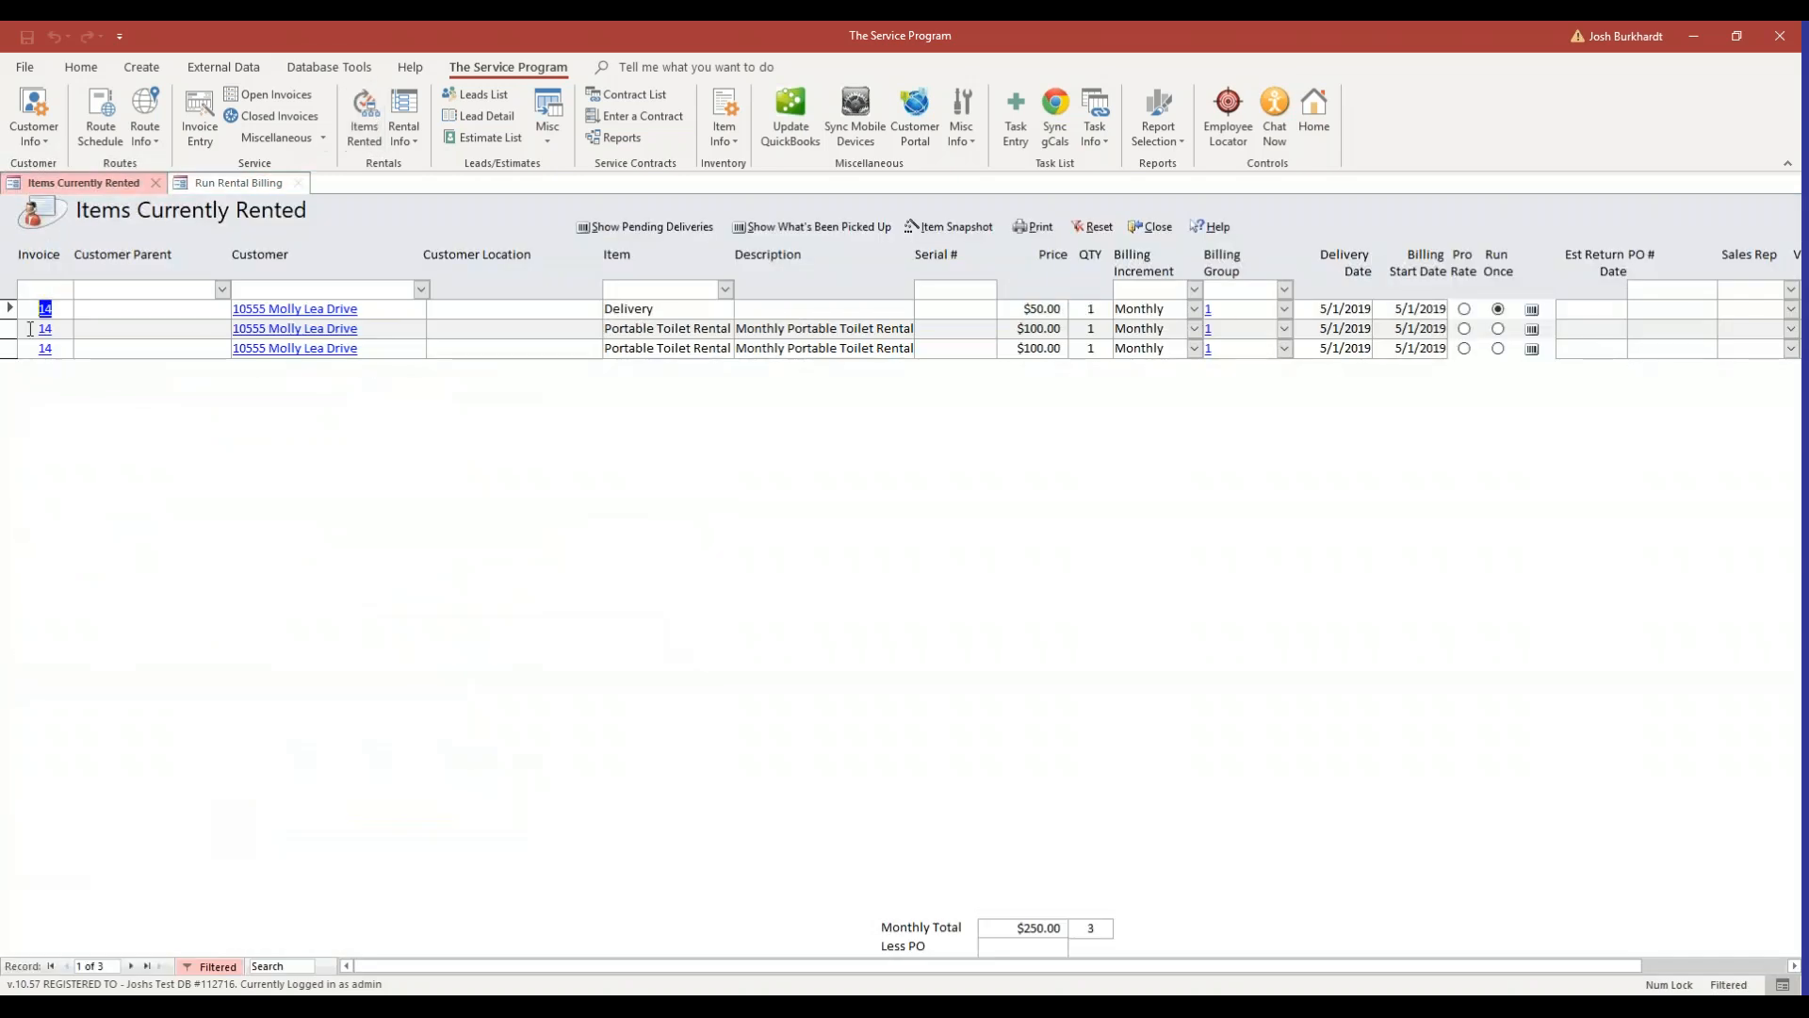
pyautogui.click(44, 308)
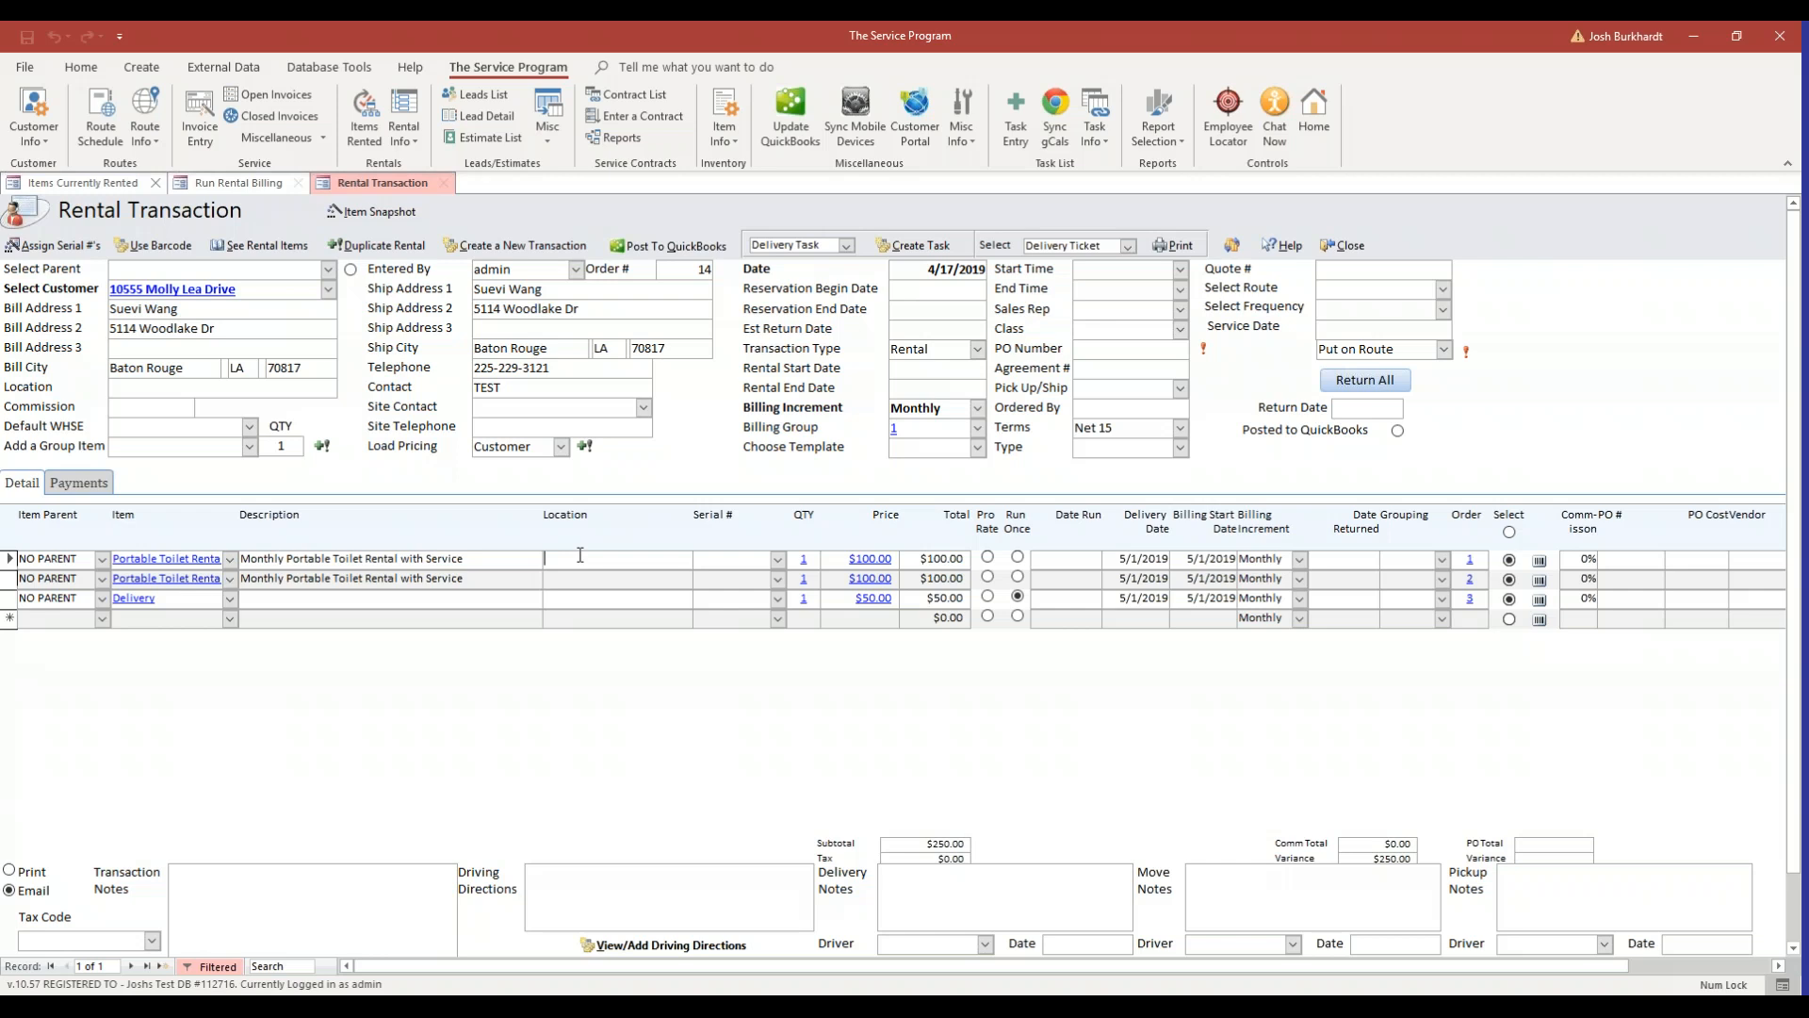
pyautogui.click(241, 183)
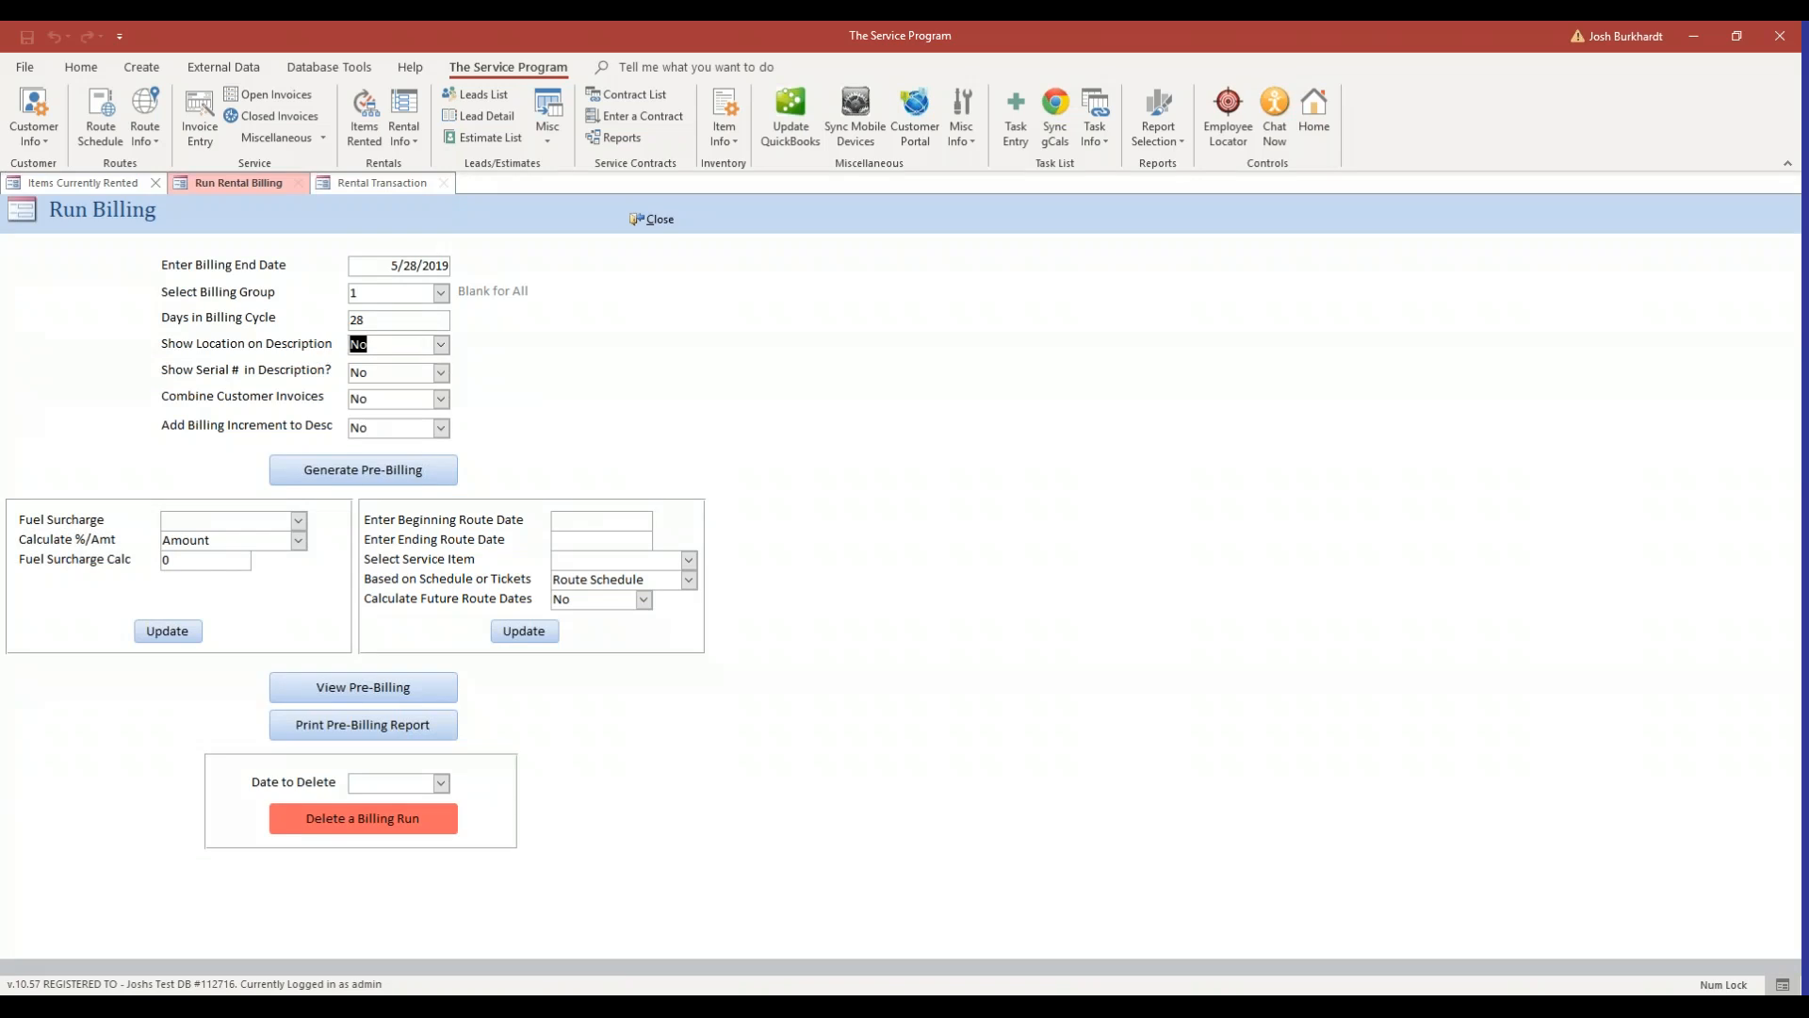
pyautogui.click(419, 374)
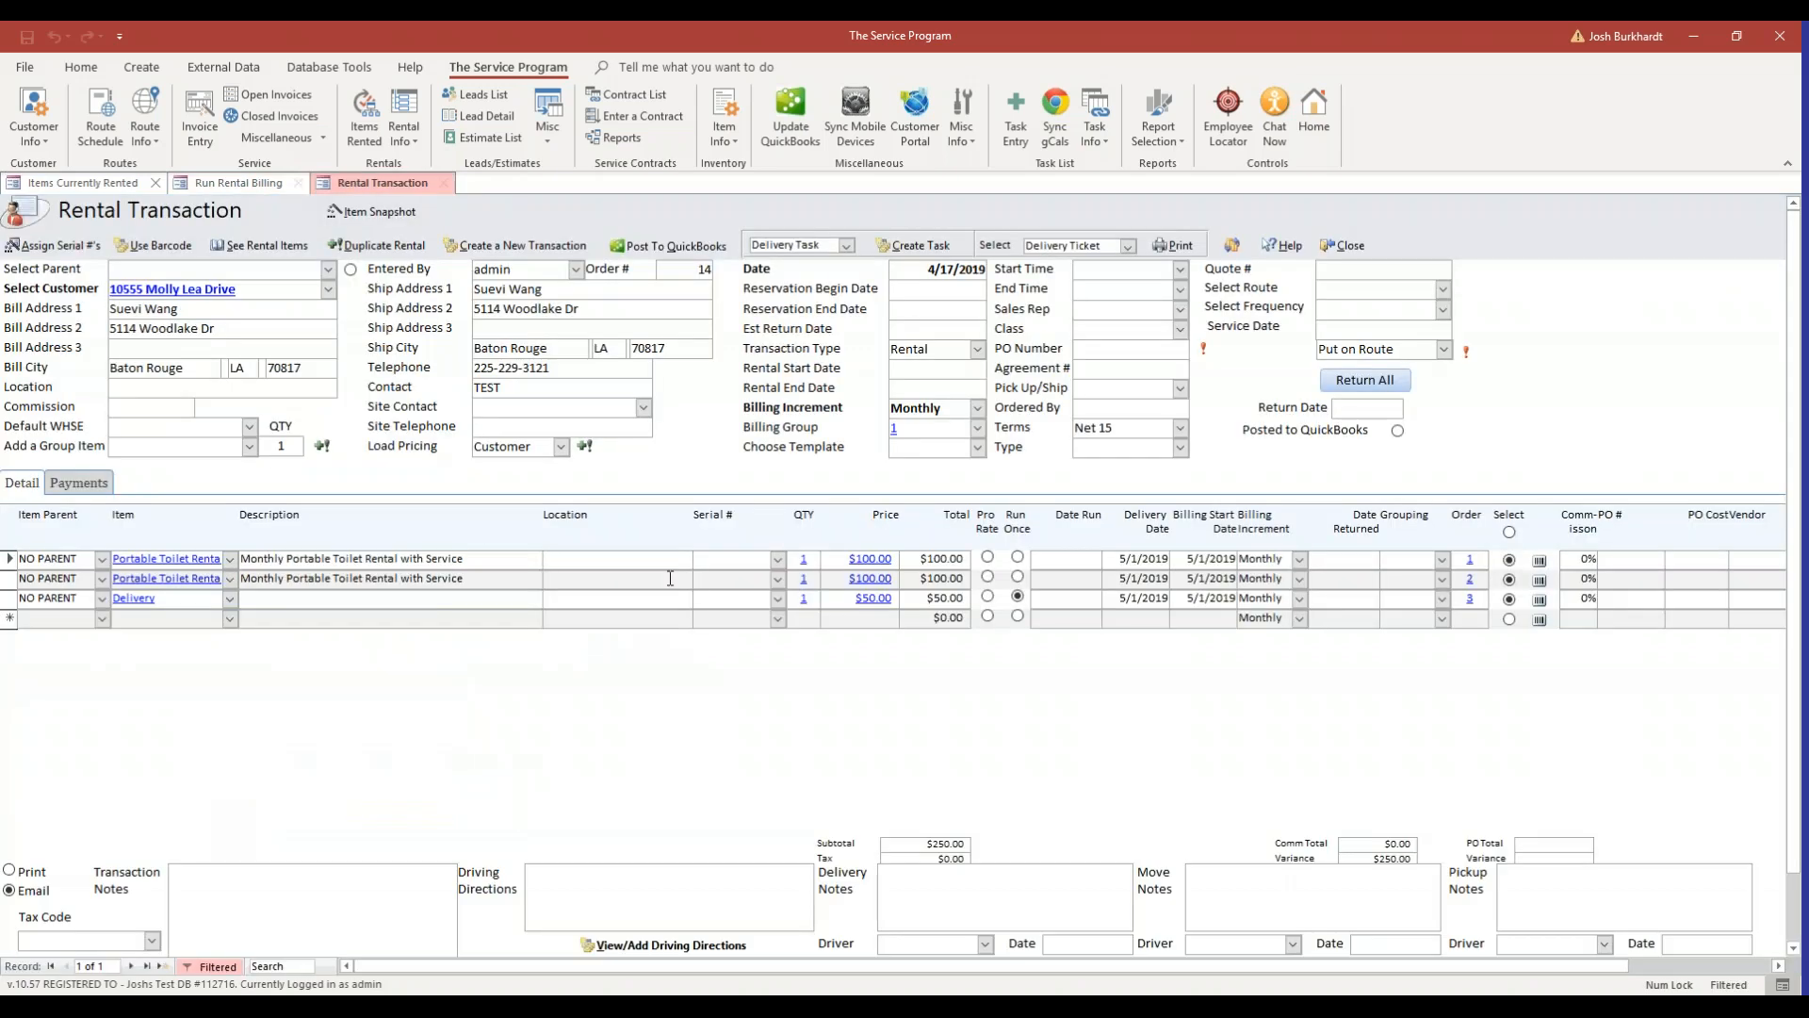
pyautogui.click(731, 562)
pyautogui.click(260, 185)
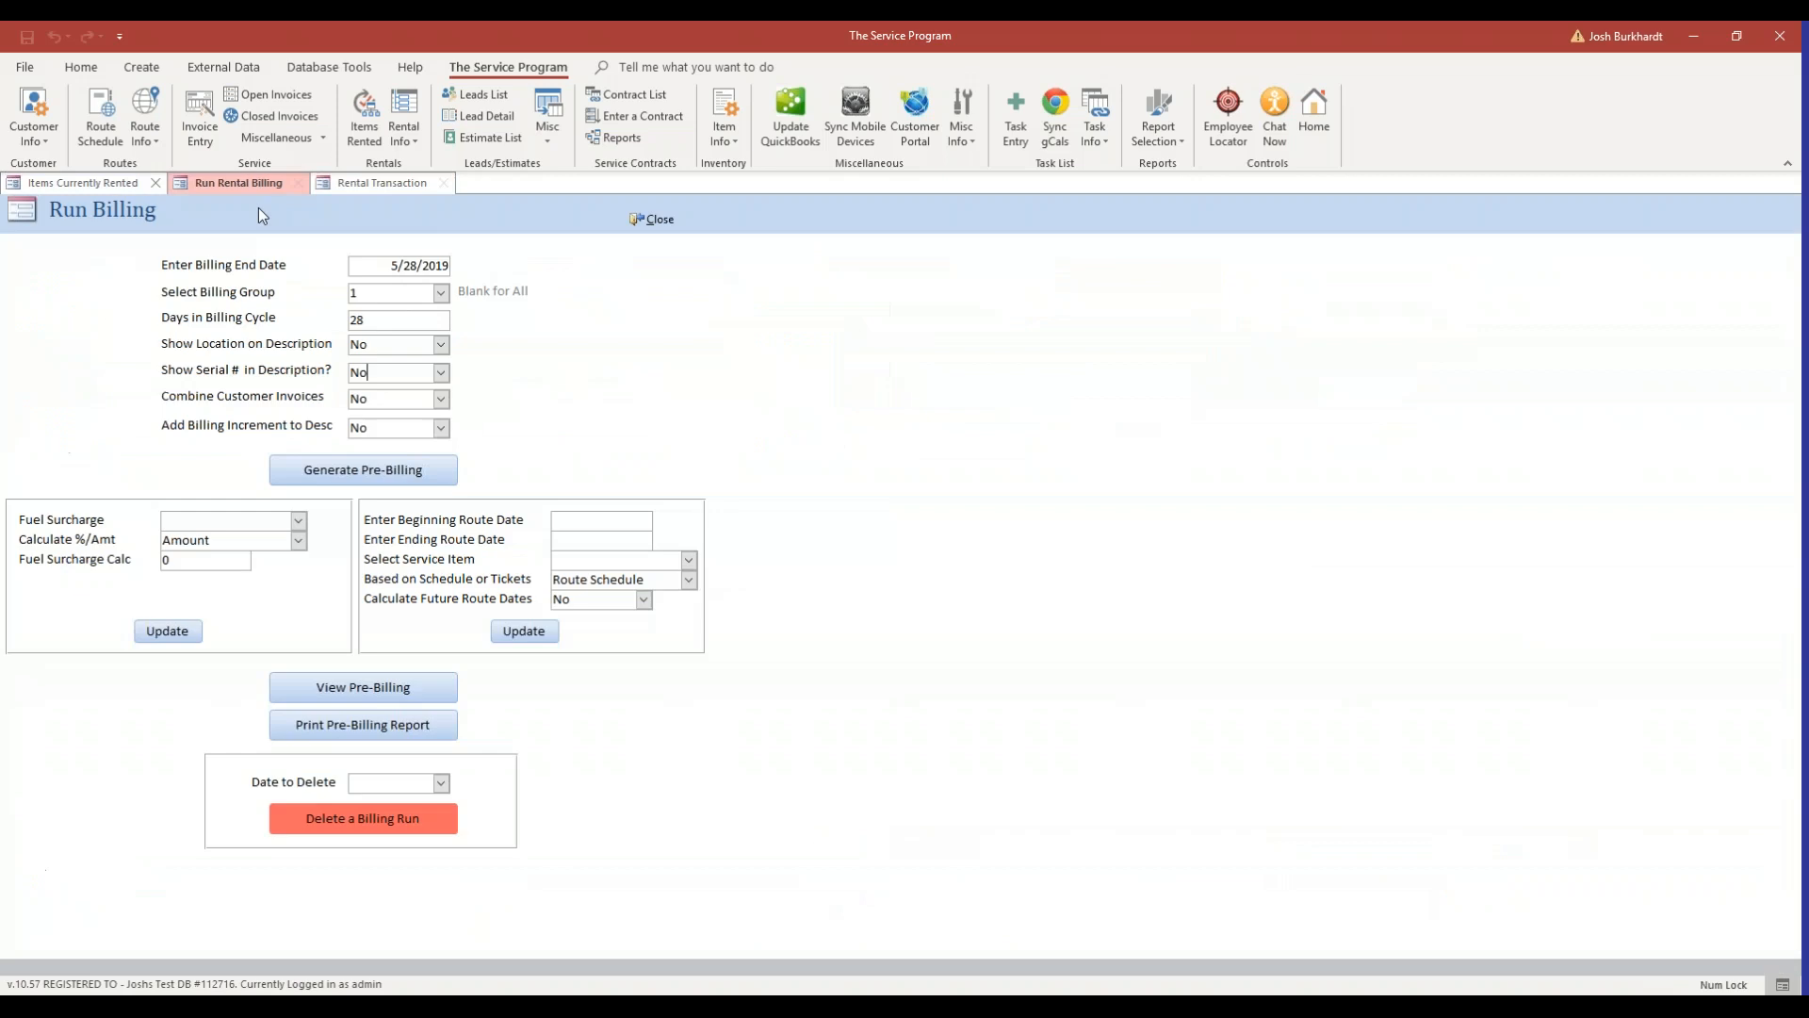
# Generate the pre-billing with the serial and billing increment options left at No, confirming creation of the rental billing transactions.
pyautogui.click(377, 377)
pyautogui.click(396, 394)
pyautogui.click(440, 429)
pyautogui.click(448, 439)
pyautogui.press('Tab')
pyautogui.click(429, 470)
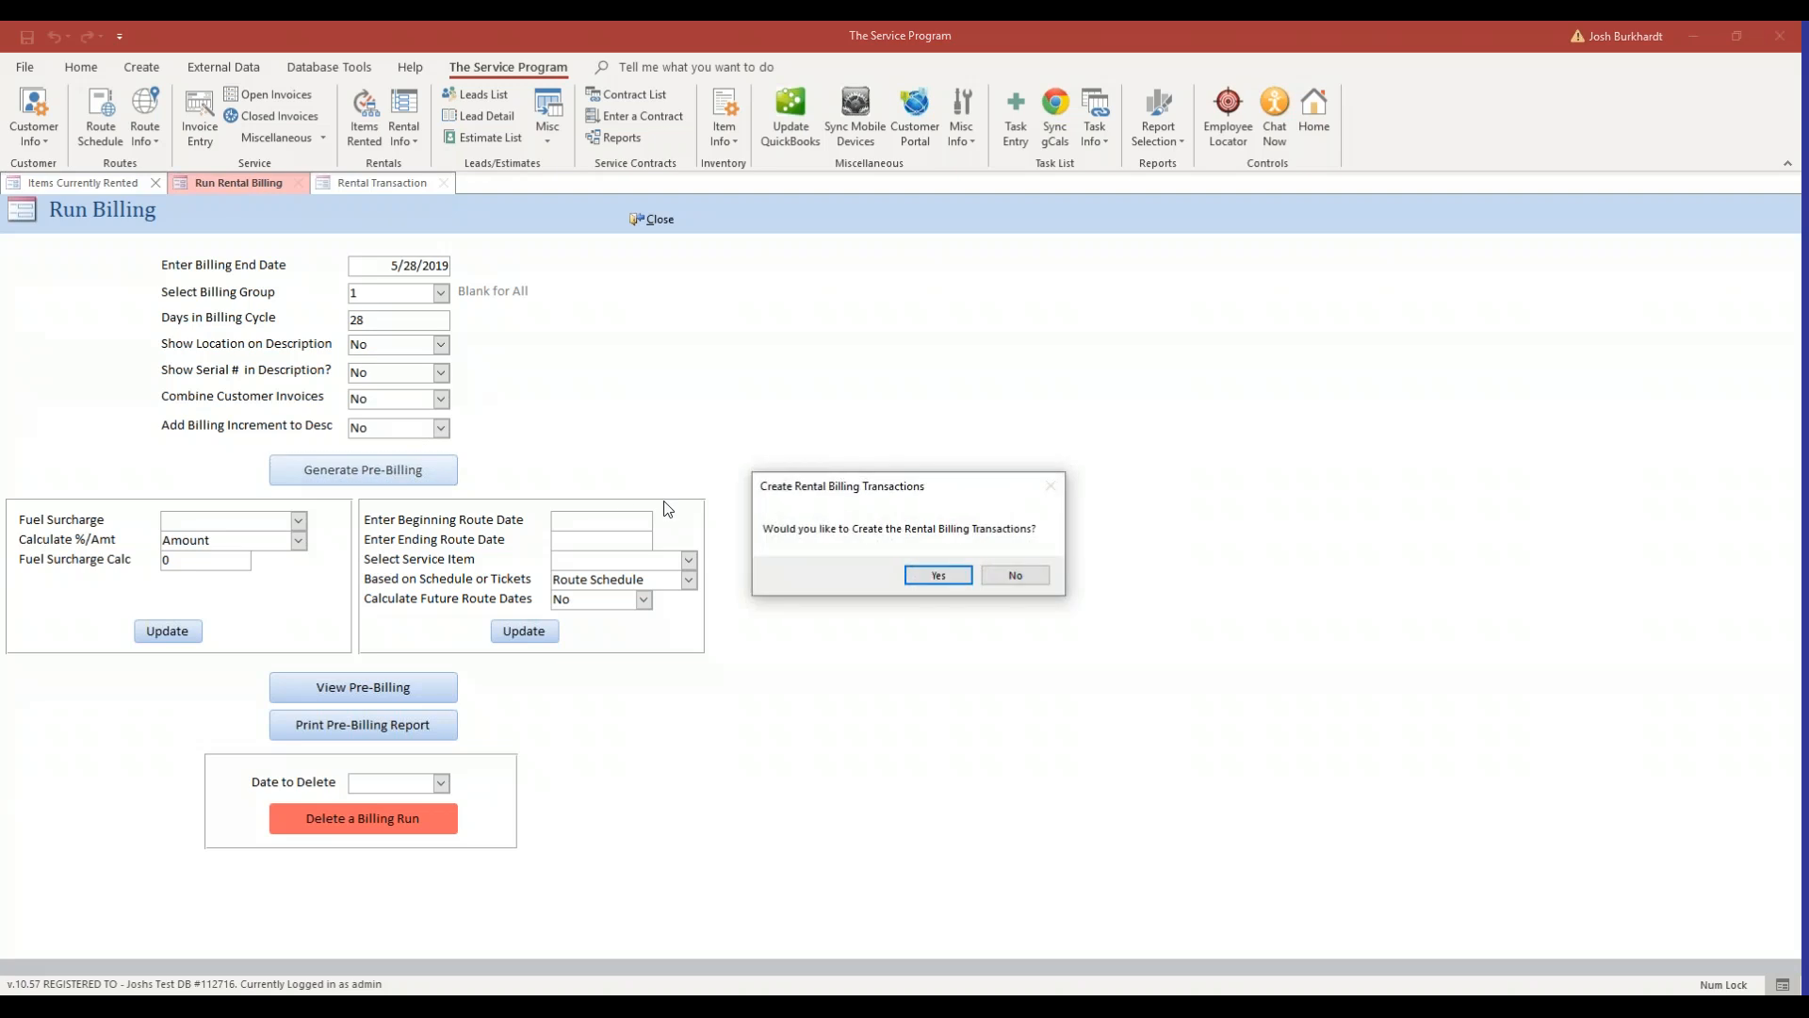
pyautogui.click(935, 576)
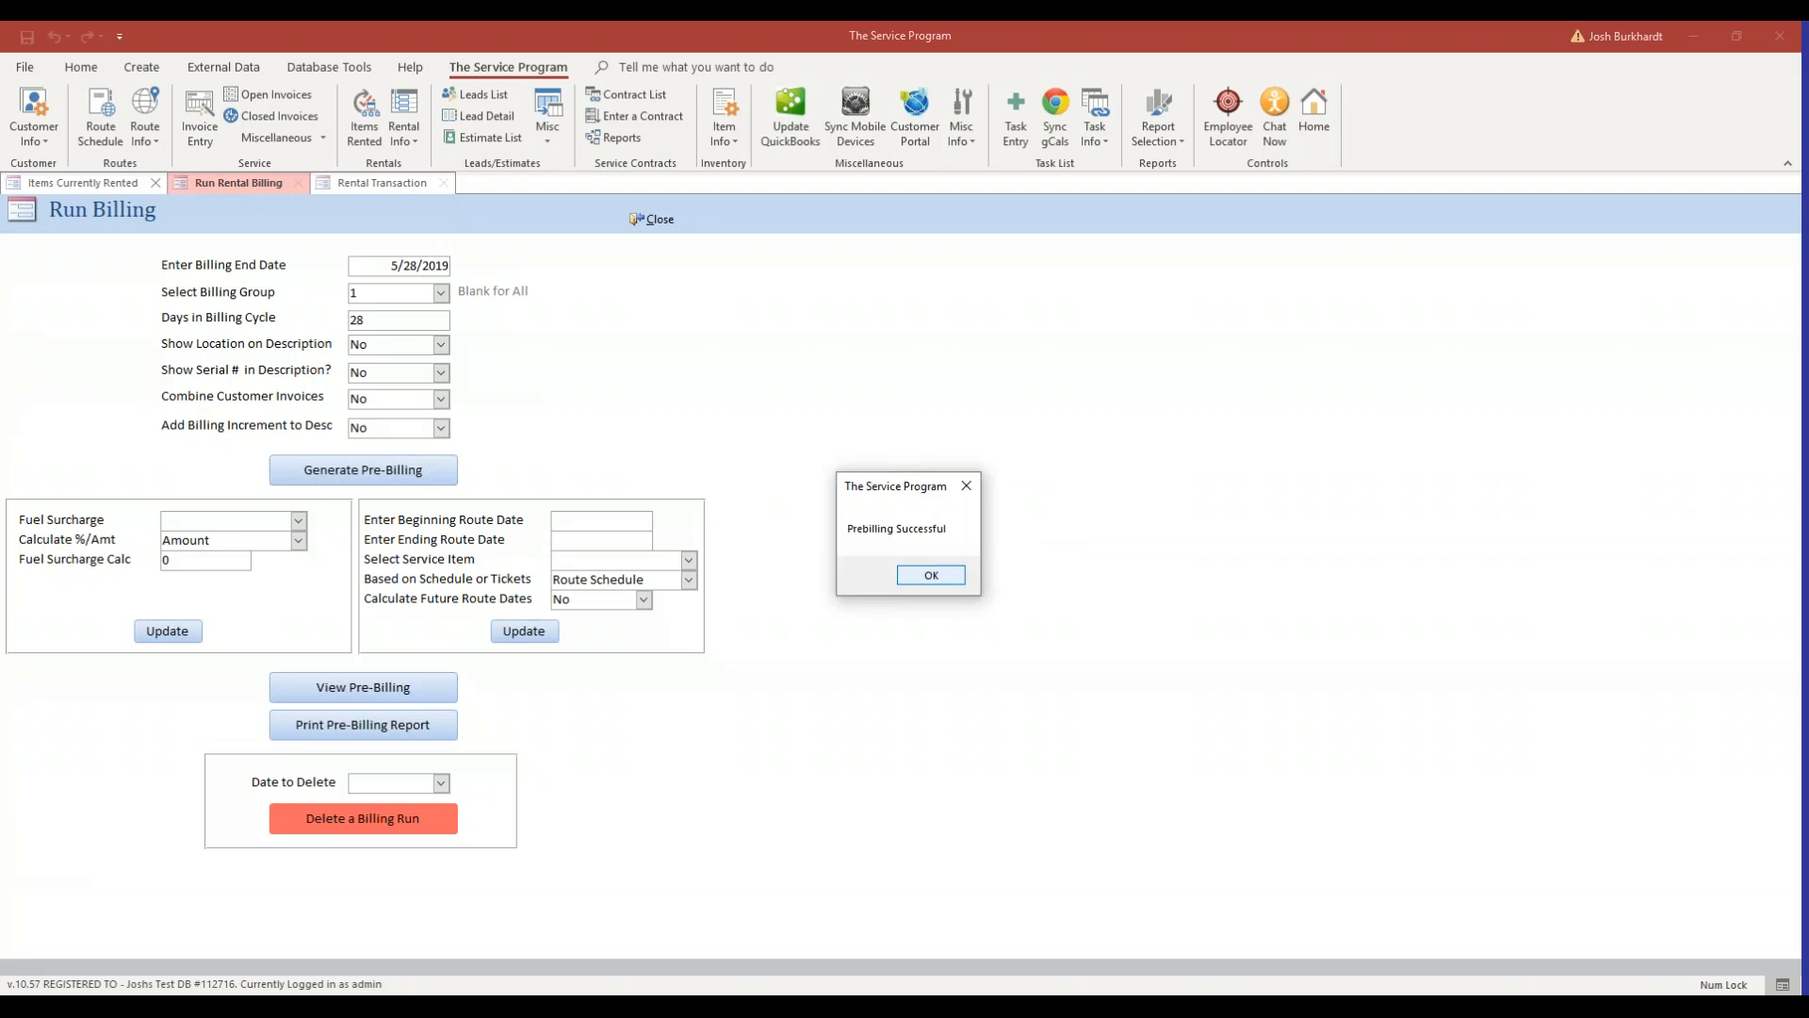
pyautogui.click(935, 574)
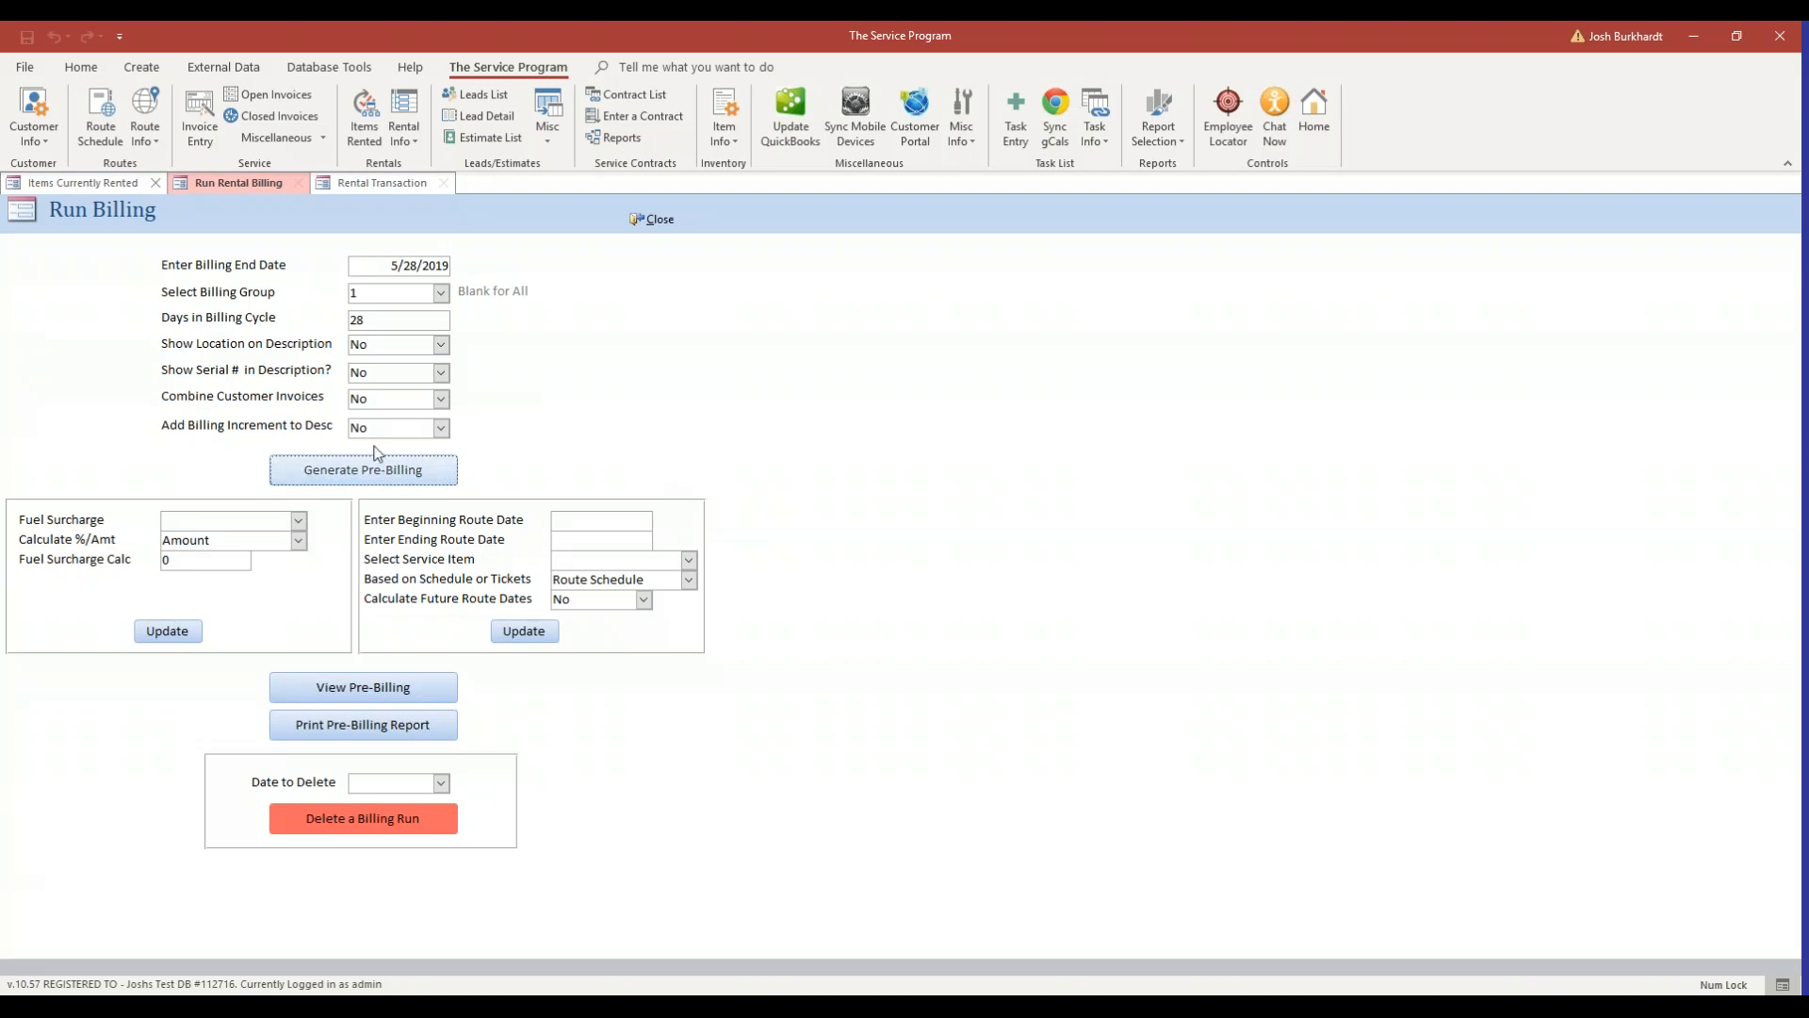
# Open the pre-billing batch and review the line descriptions, billing dates and day counts.
pyautogui.click(381, 693)
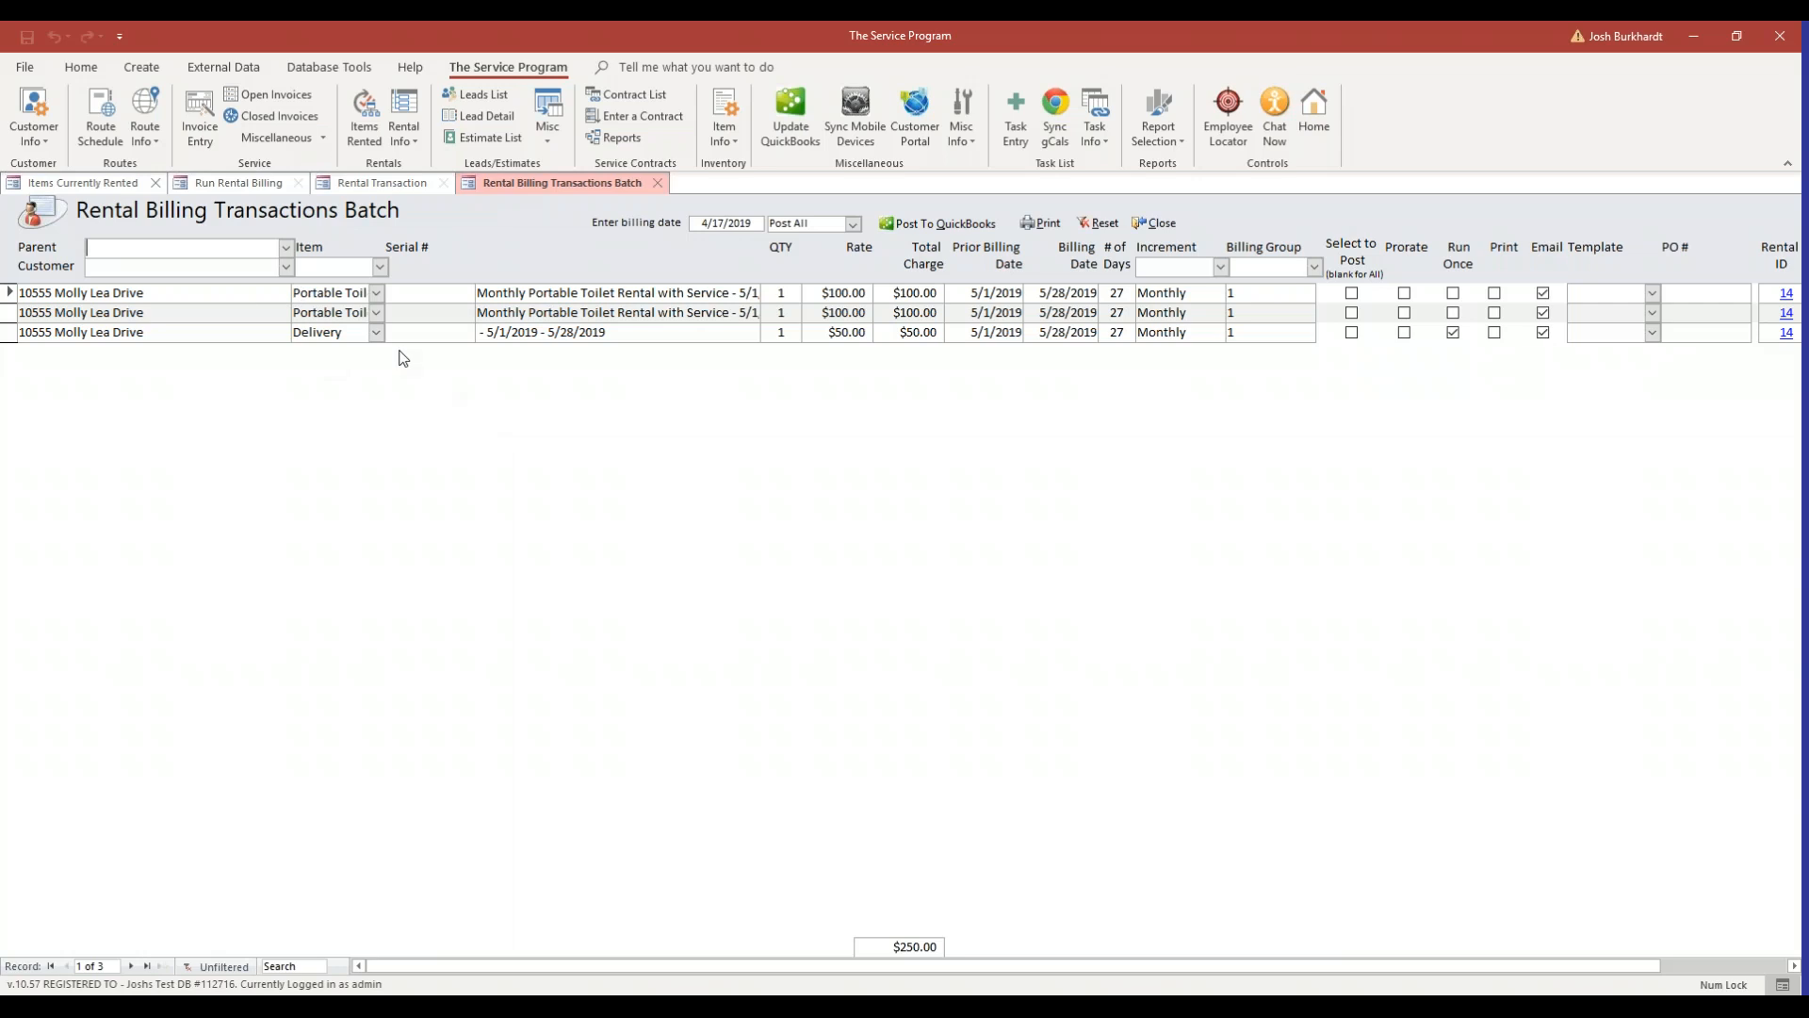
pyautogui.click(617, 331)
pyautogui.click(660, 339)
pyautogui.click(1062, 312)
pyautogui.click(1061, 293)
pyautogui.click(1136, 314)
pyautogui.click(1132, 293)
# Mark all three pre-billing lines to print instead of email.
pyautogui.click(1496, 295)
pyautogui.click(1494, 314)
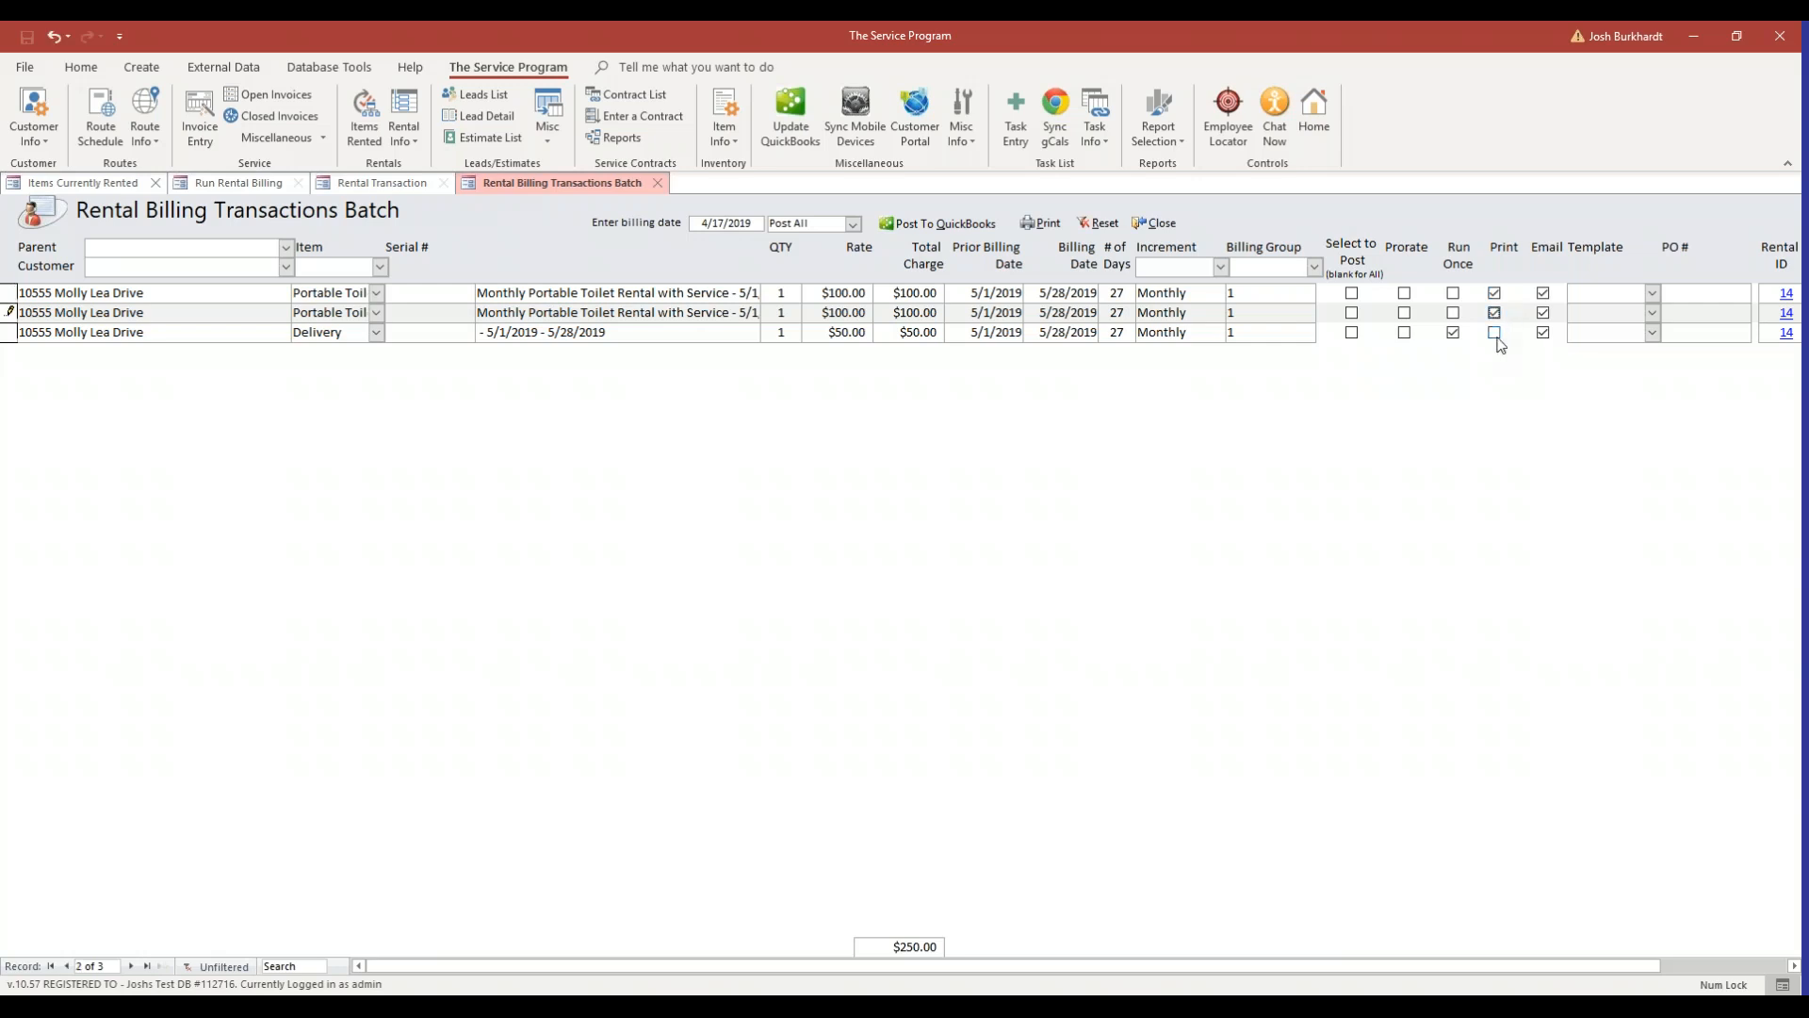
pyautogui.click(1495, 333)
pyautogui.click(1544, 293)
pyautogui.click(1544, 313)
pyautogui.click(1544, 333)
pyautogui.click(1510, 316)
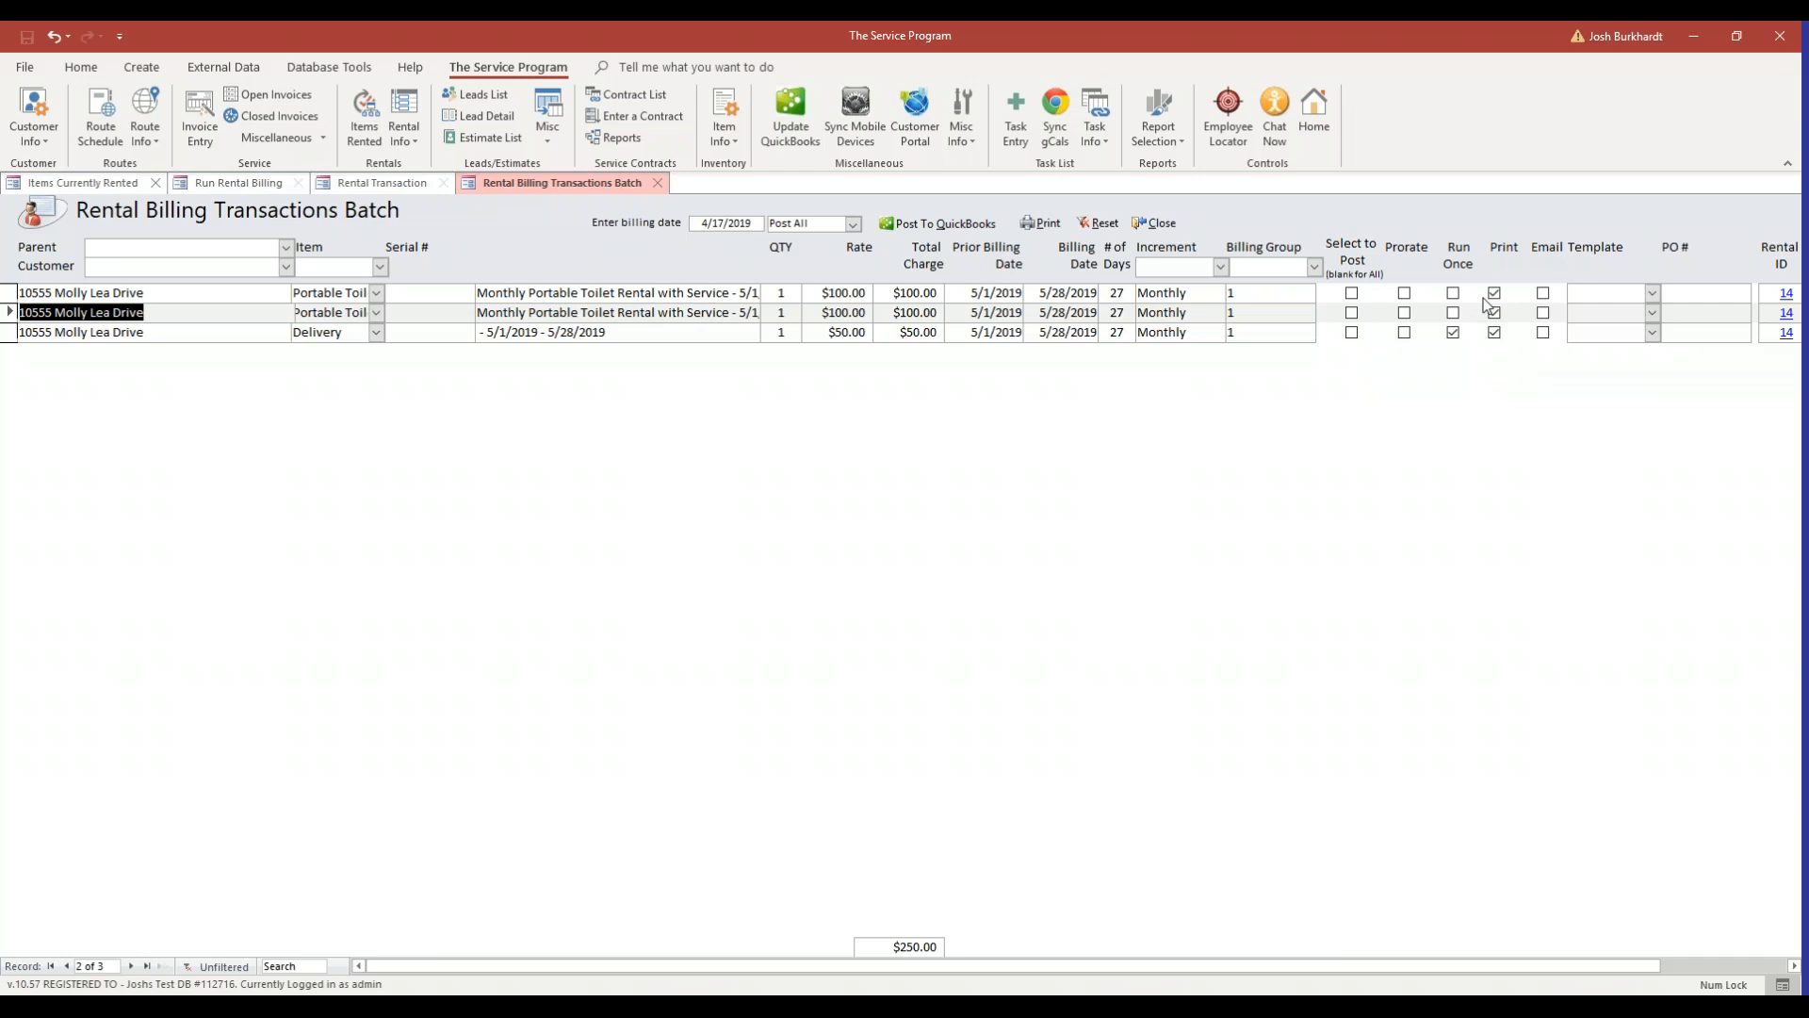
# Open invoice 14's rental transaction to examine its print and email delivery option, then close it.
pyautogui.click(100, 183)
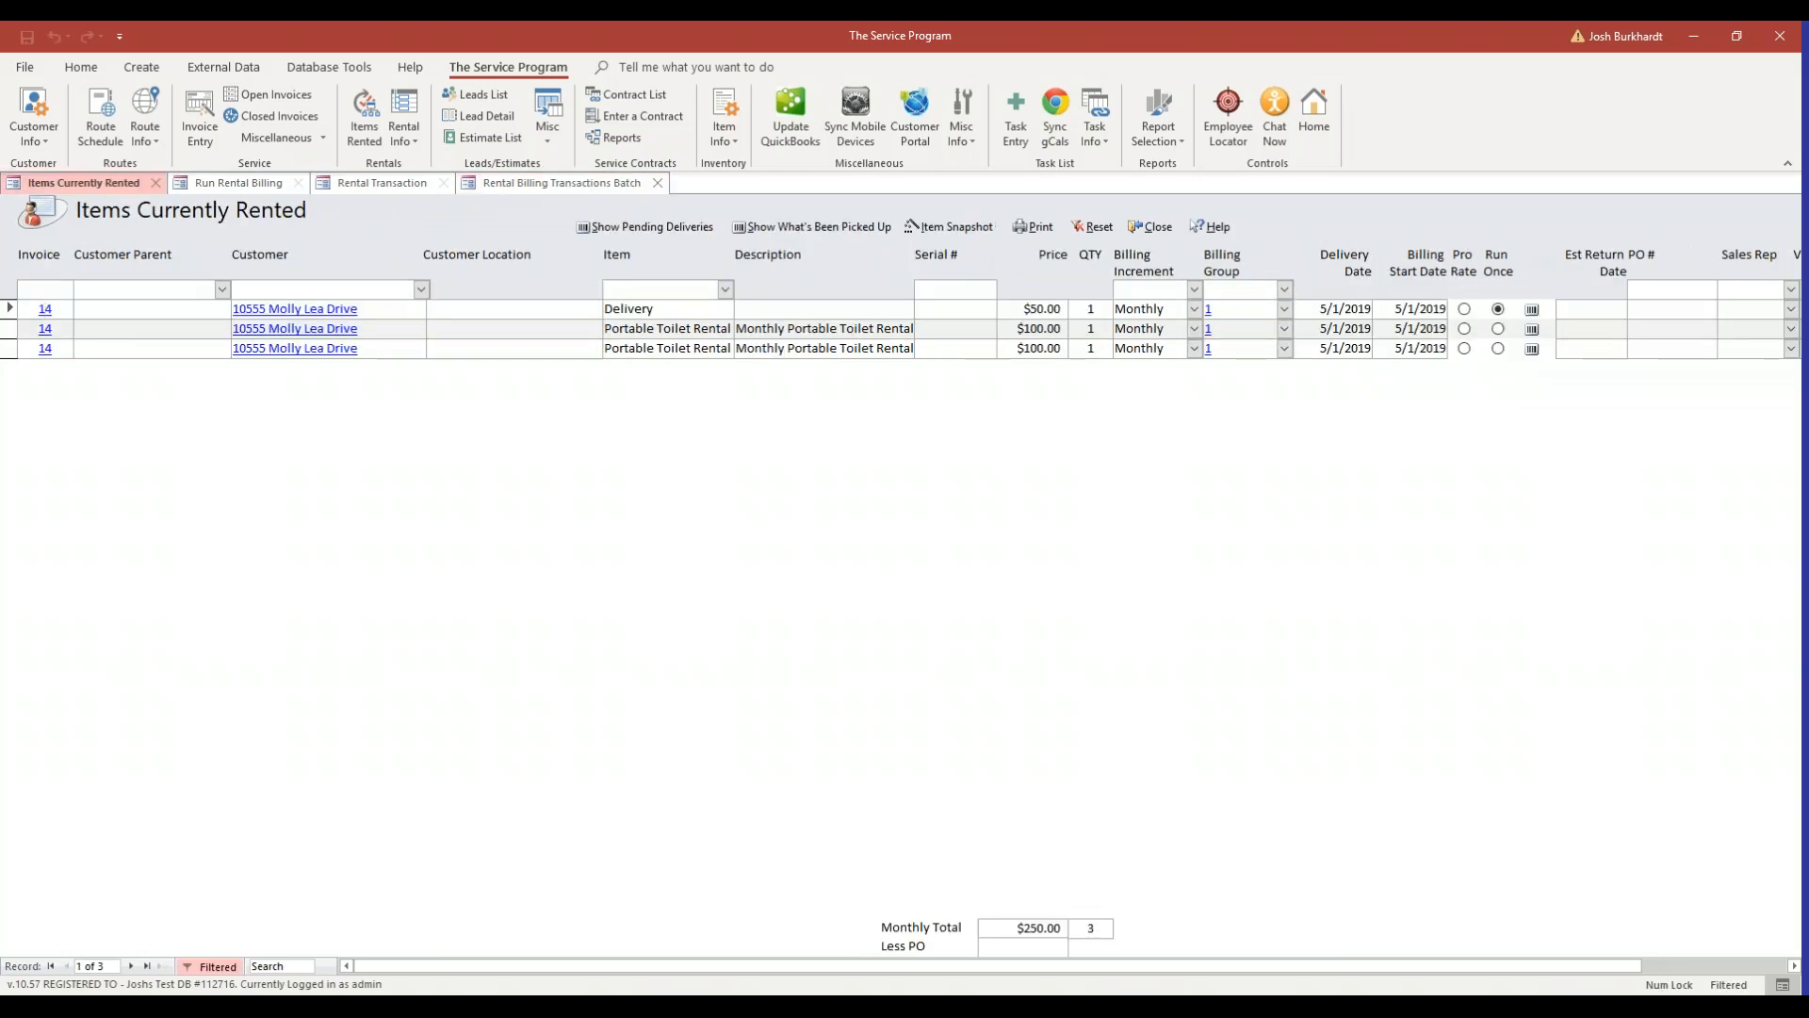
pyautogui.click(43, 309)
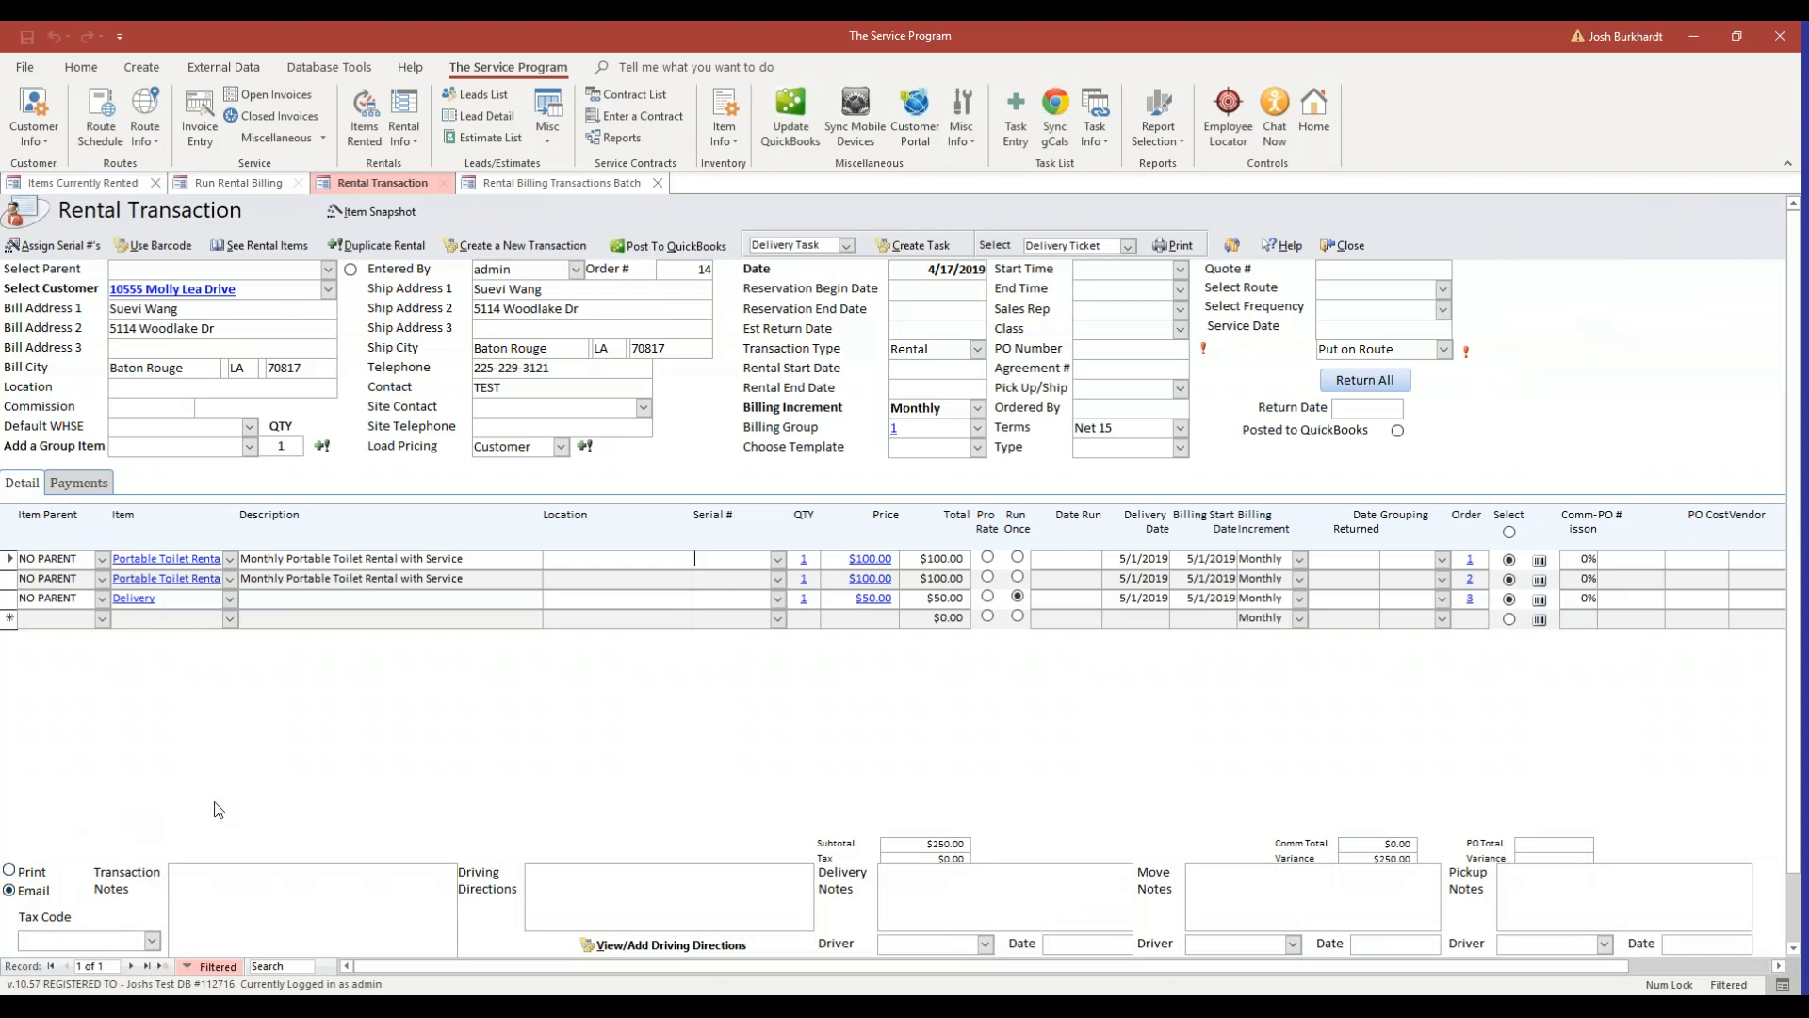
pyautogui.click(28, 875)
pyautogui.click(28, 896)
pyautogui.click(1332, 250)
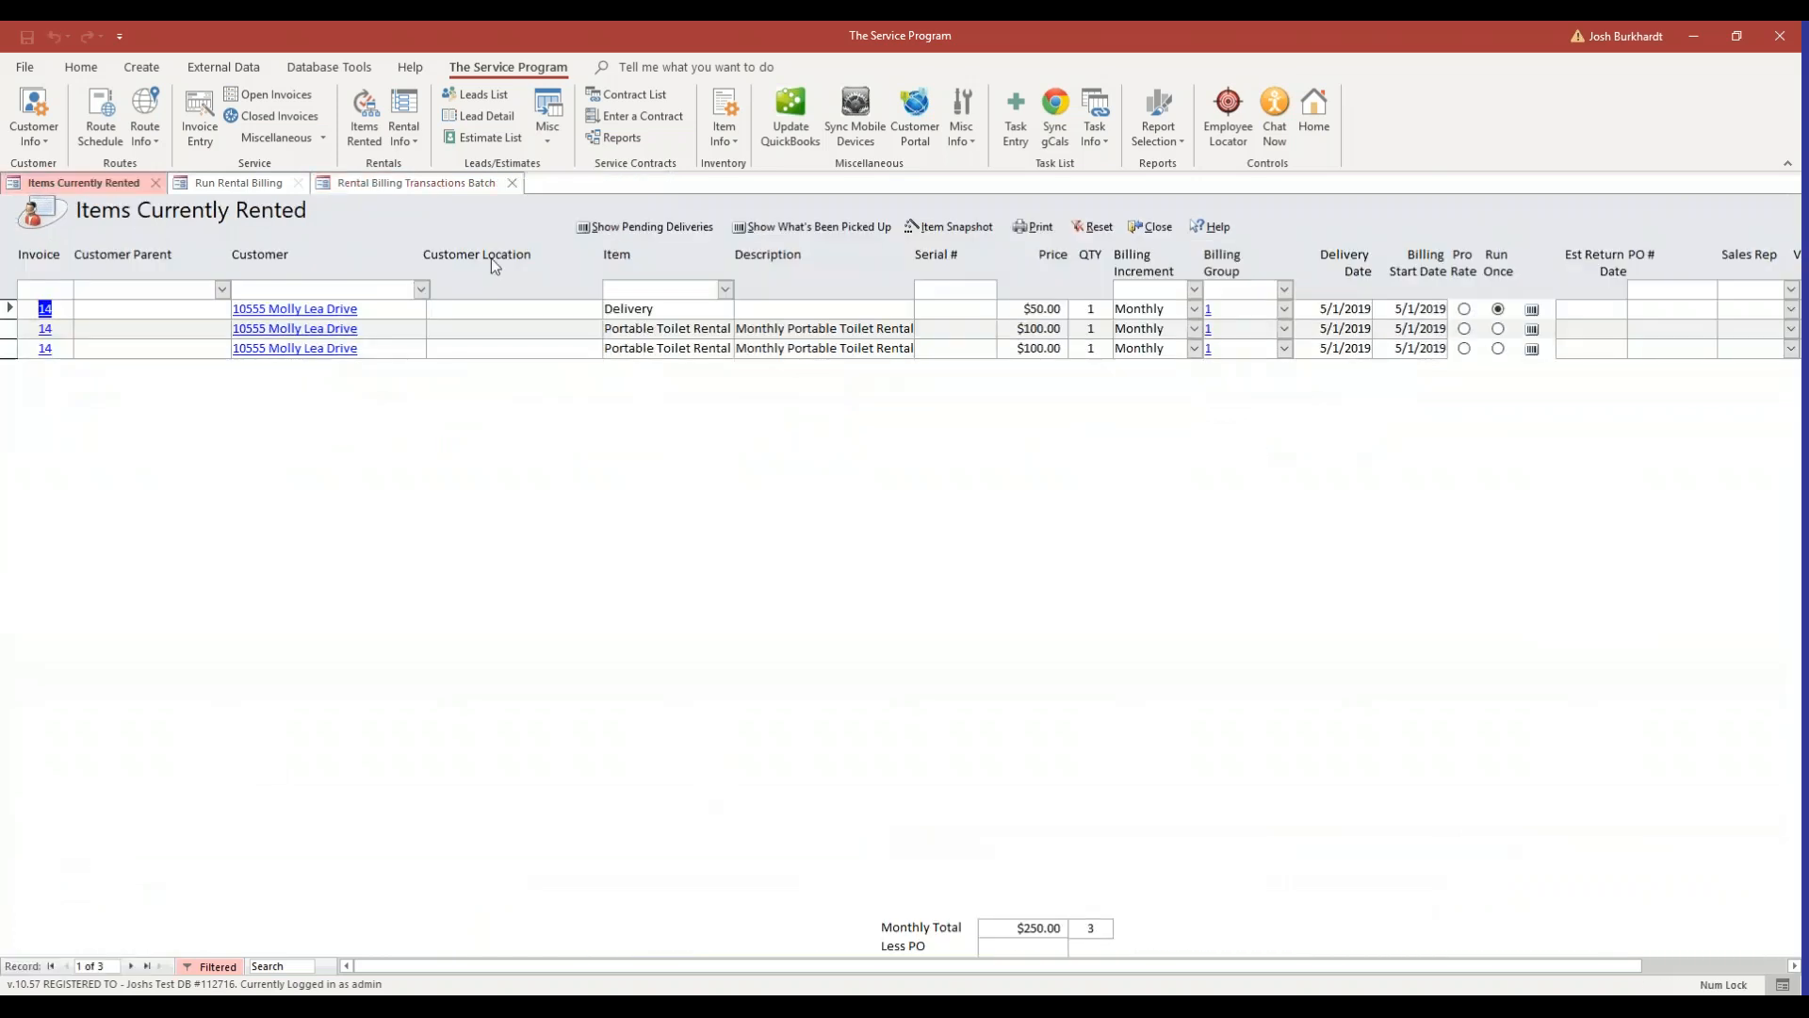
# Review the rates and billing dates in the pre-billing batch before returning to the Run Billing form.
pyautogui.click(403, 191)
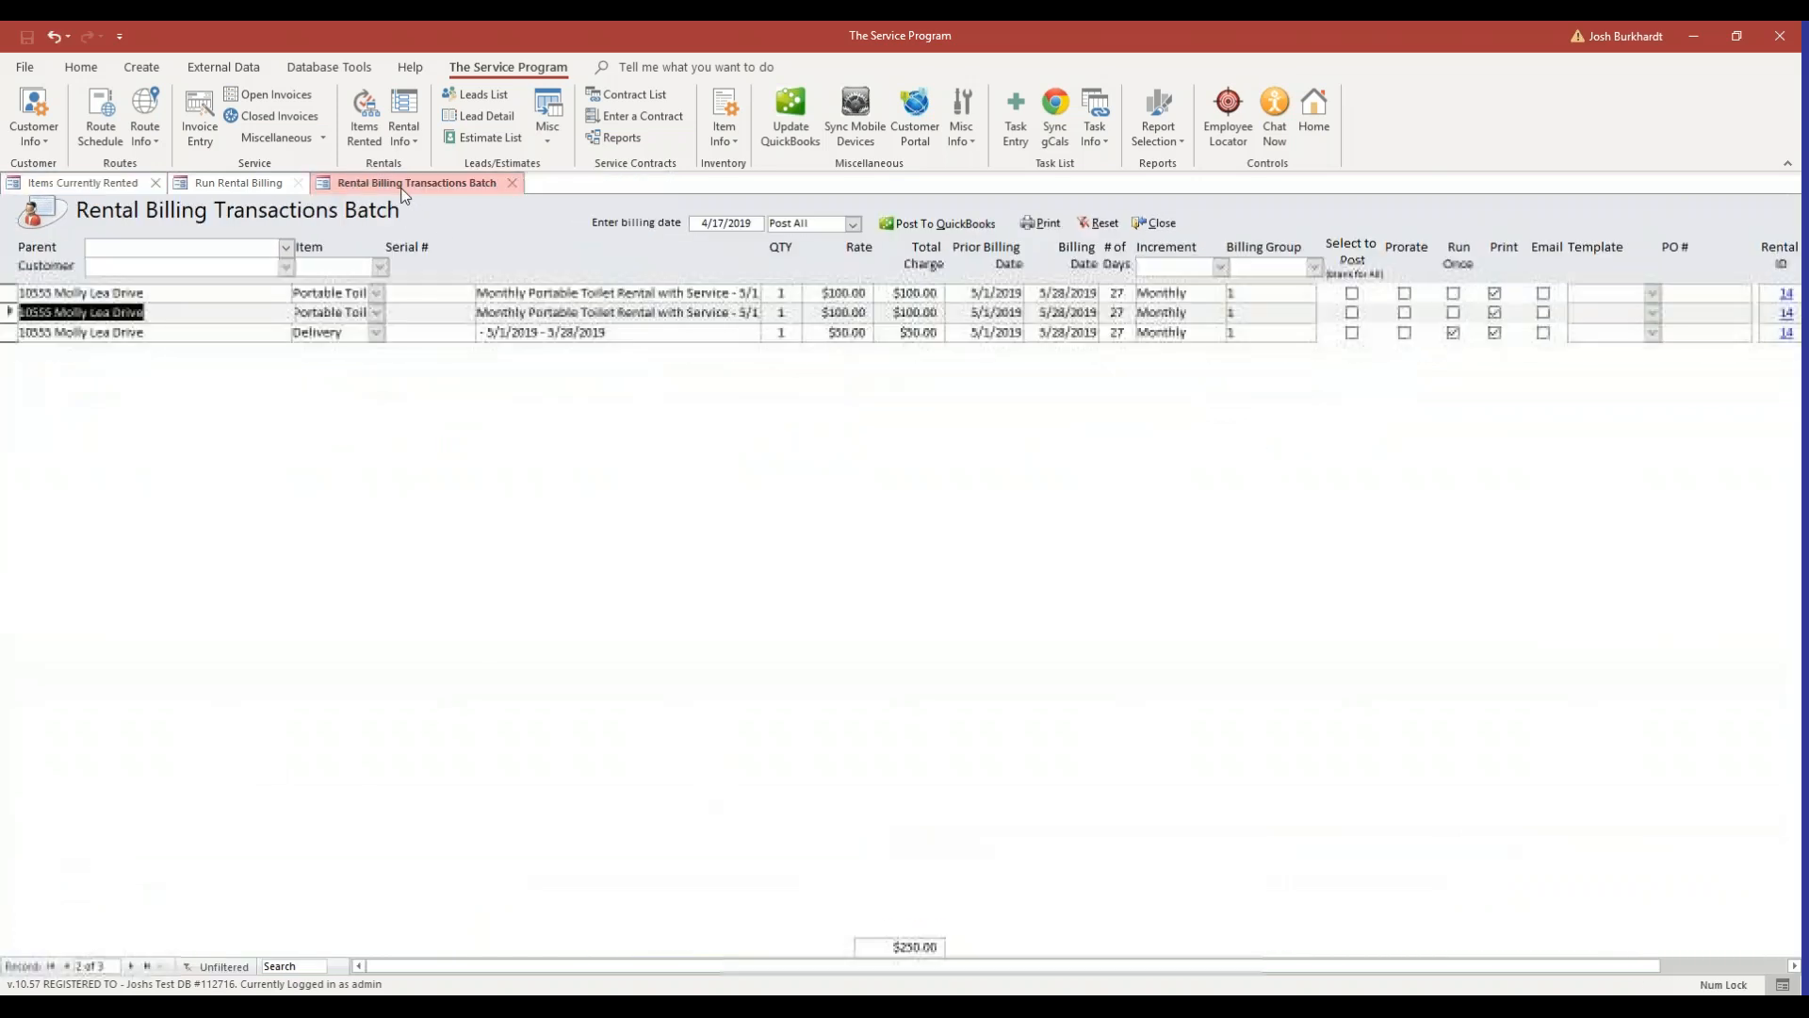
pyautogui.click(1494, 331)
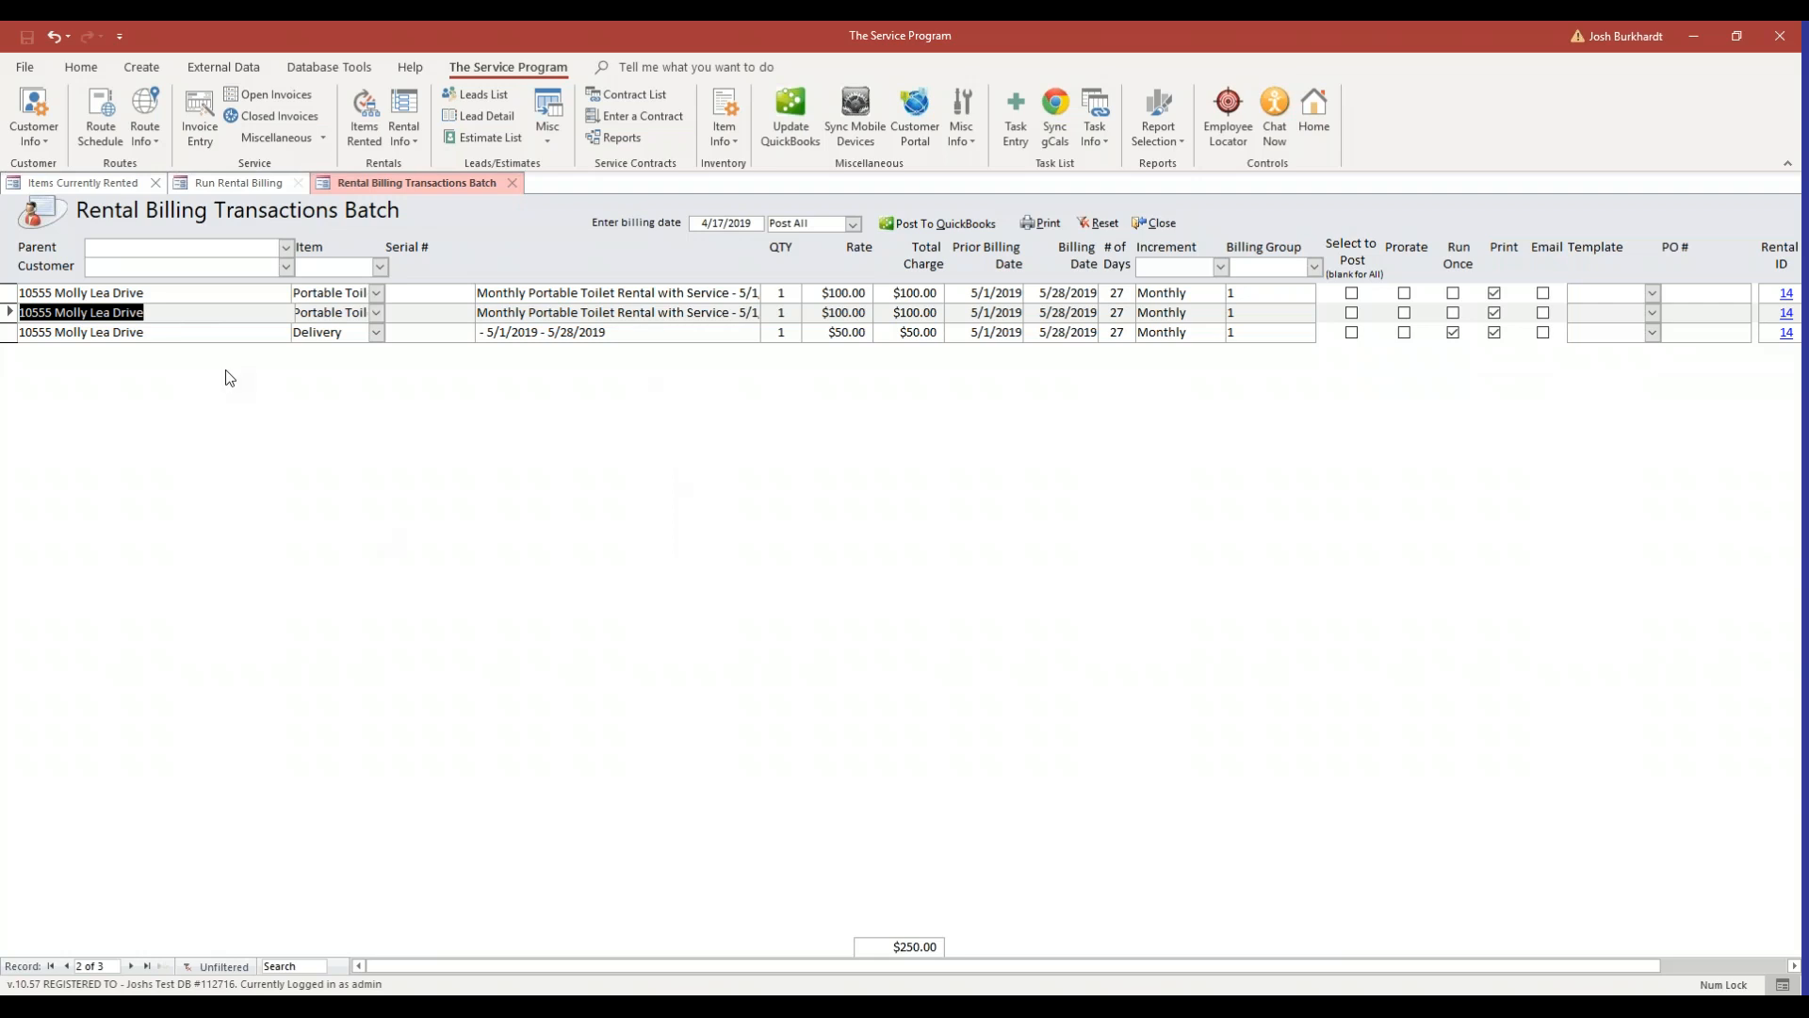
pyautogui.doubleClick(855, 293)
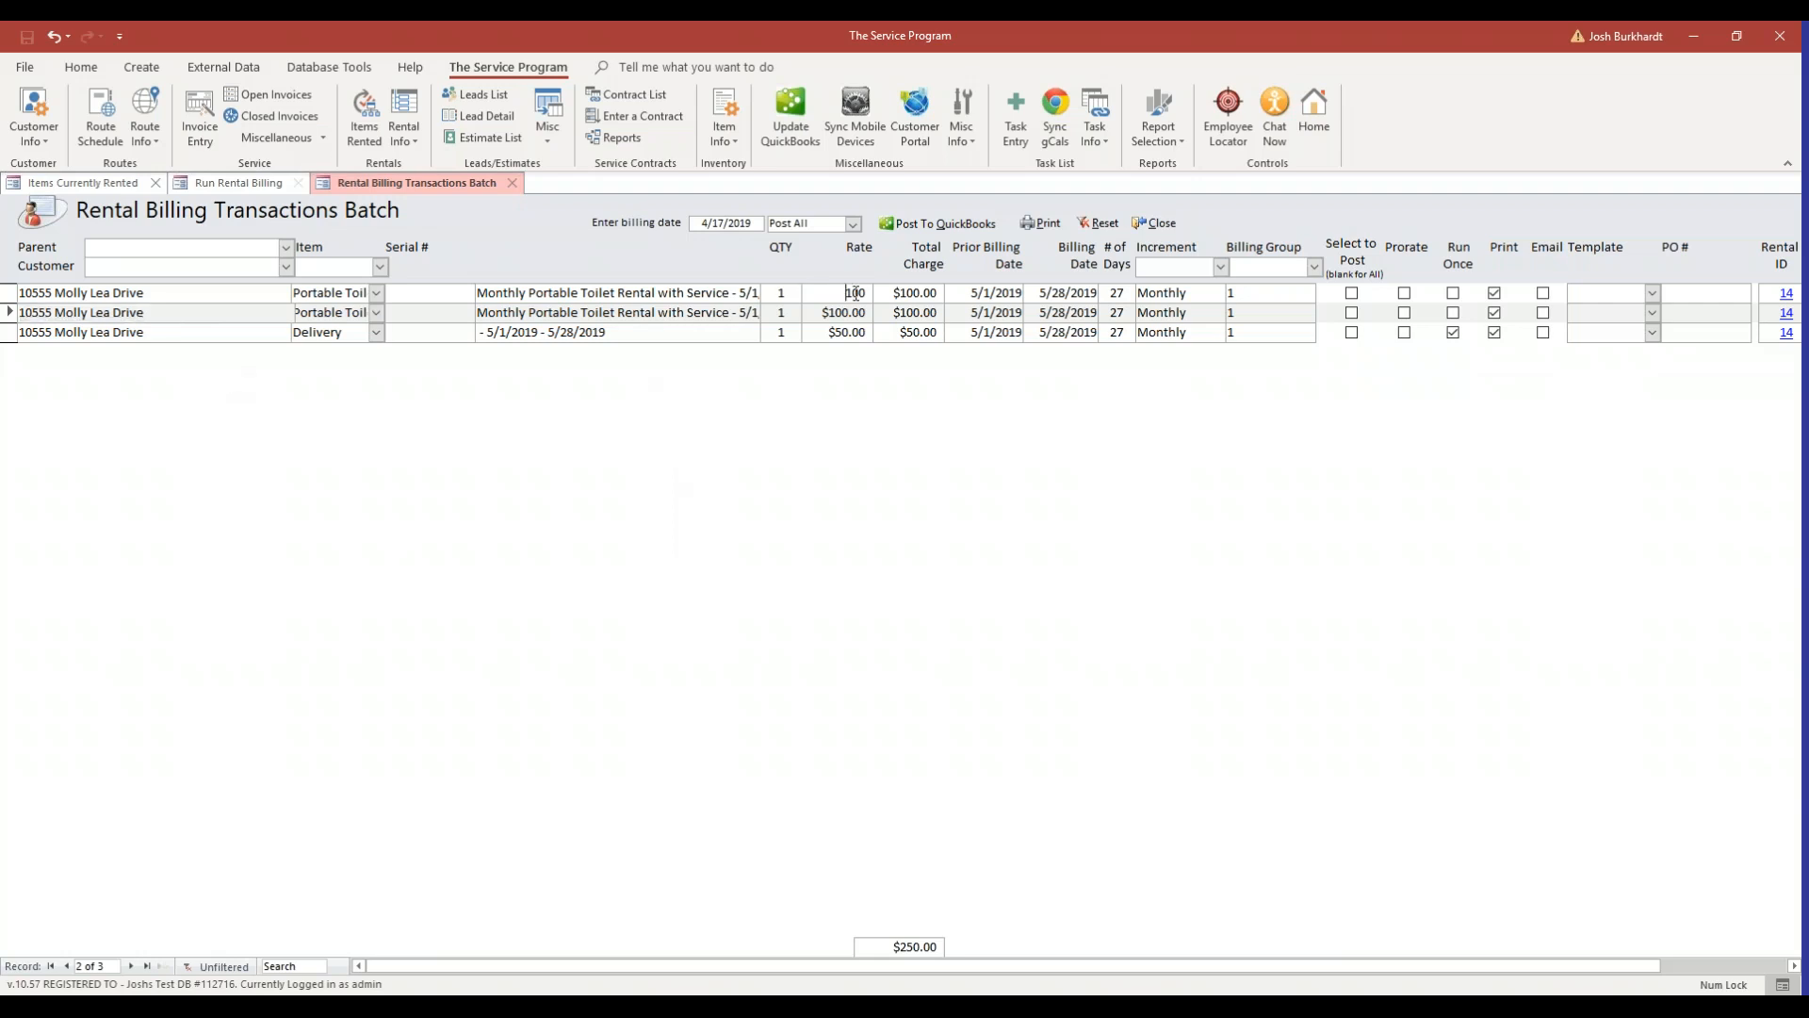
pyautogui.moveTo(1058, 312); pyautogui.dragTo(1086, 312)
pyautogui.click(220, 182)
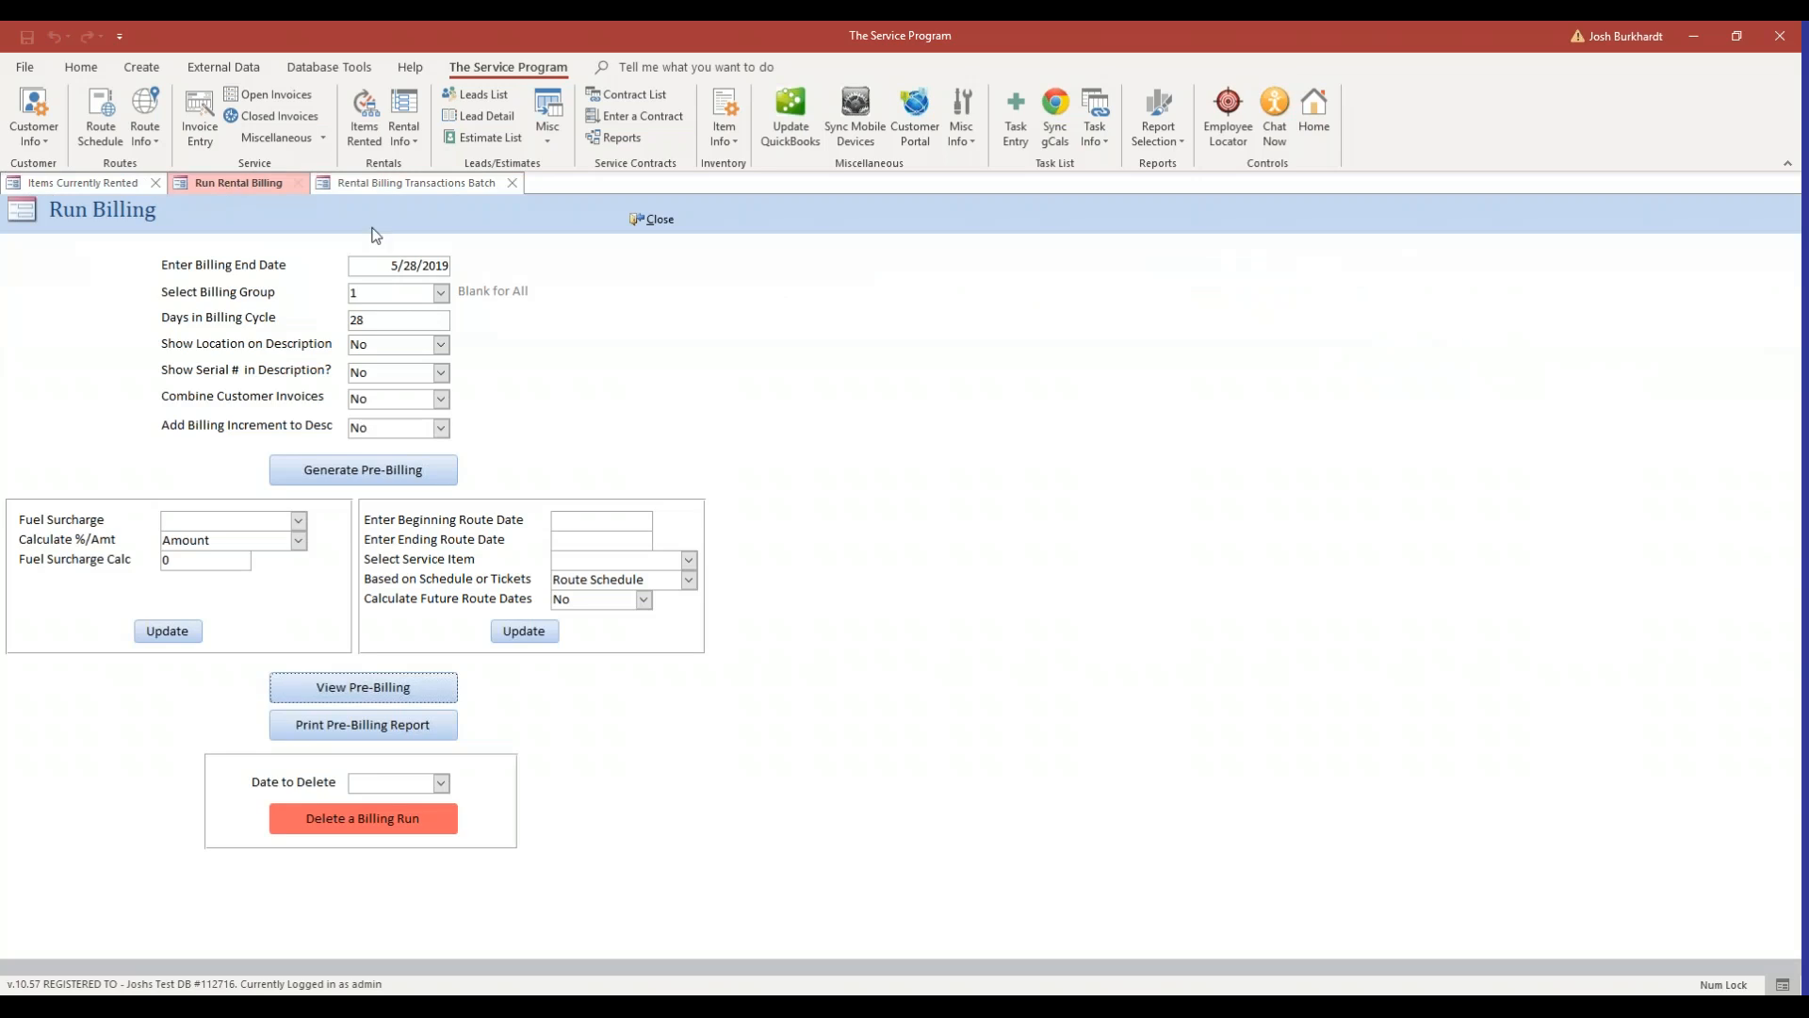
# Delete the billing run dated 5/28/2019 and confirm the deletion.
pyautogui.click(440, 783)
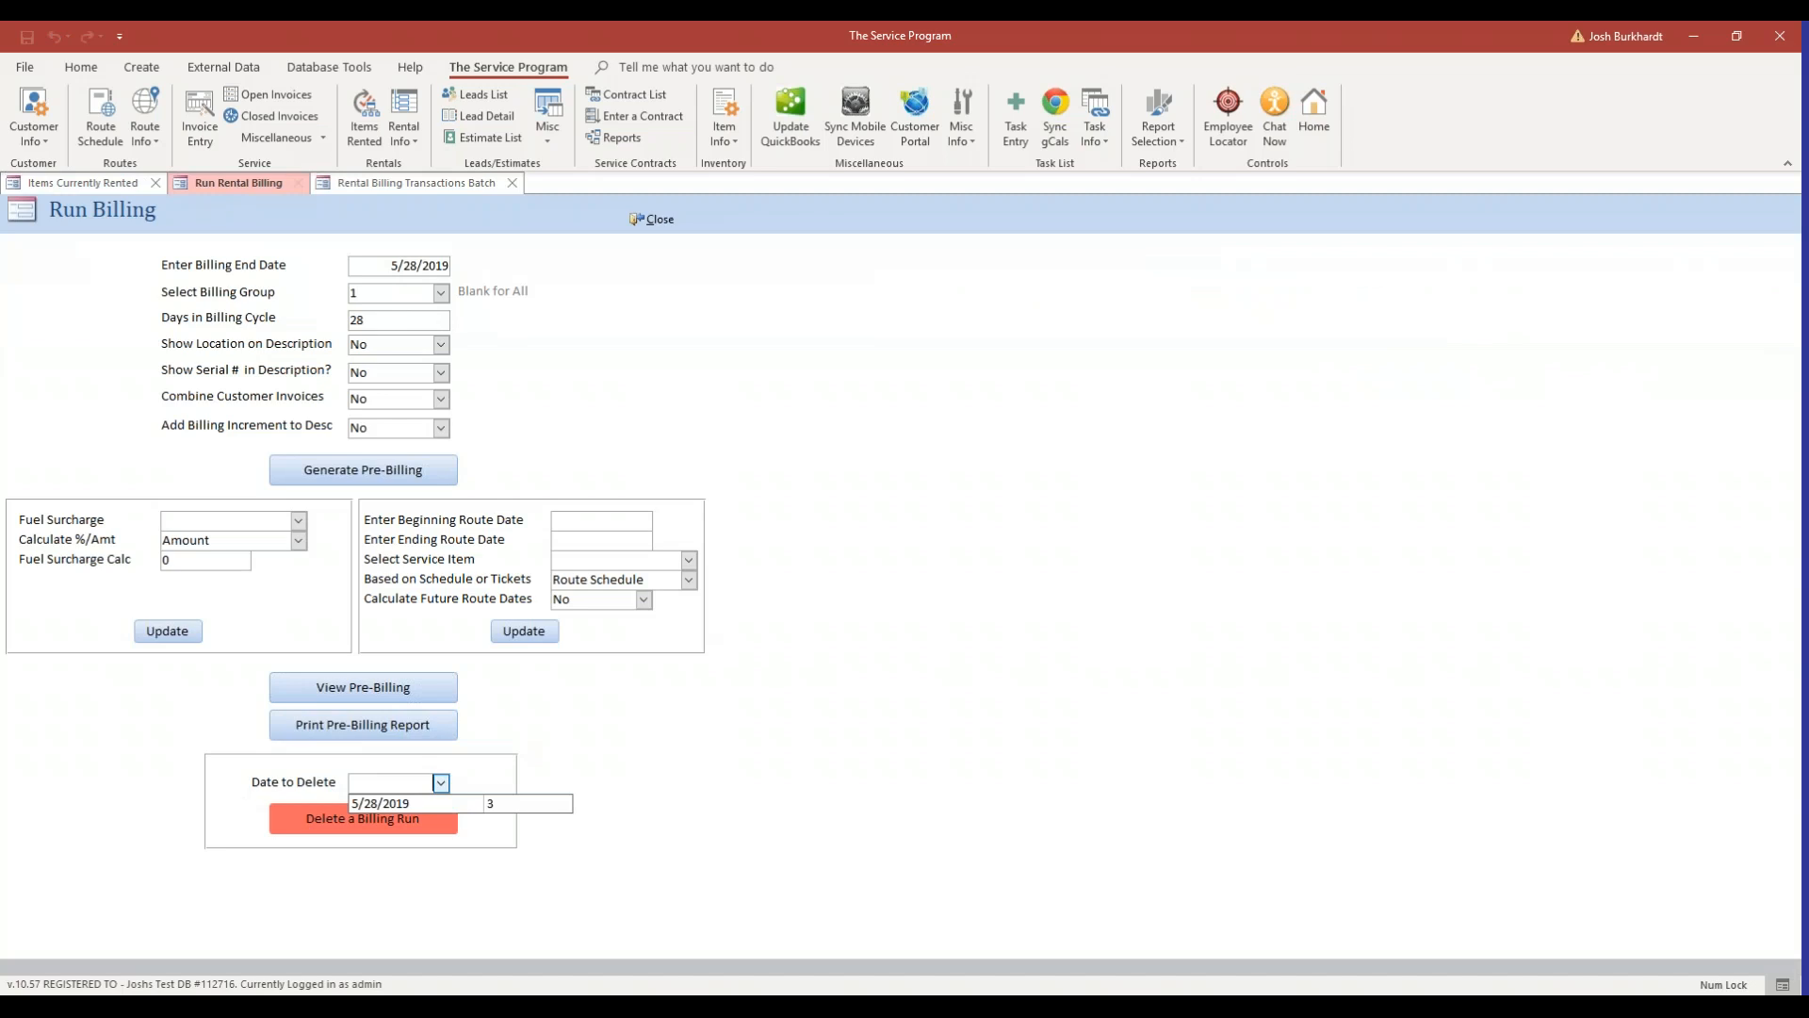
pyautogui.click(454, 804)
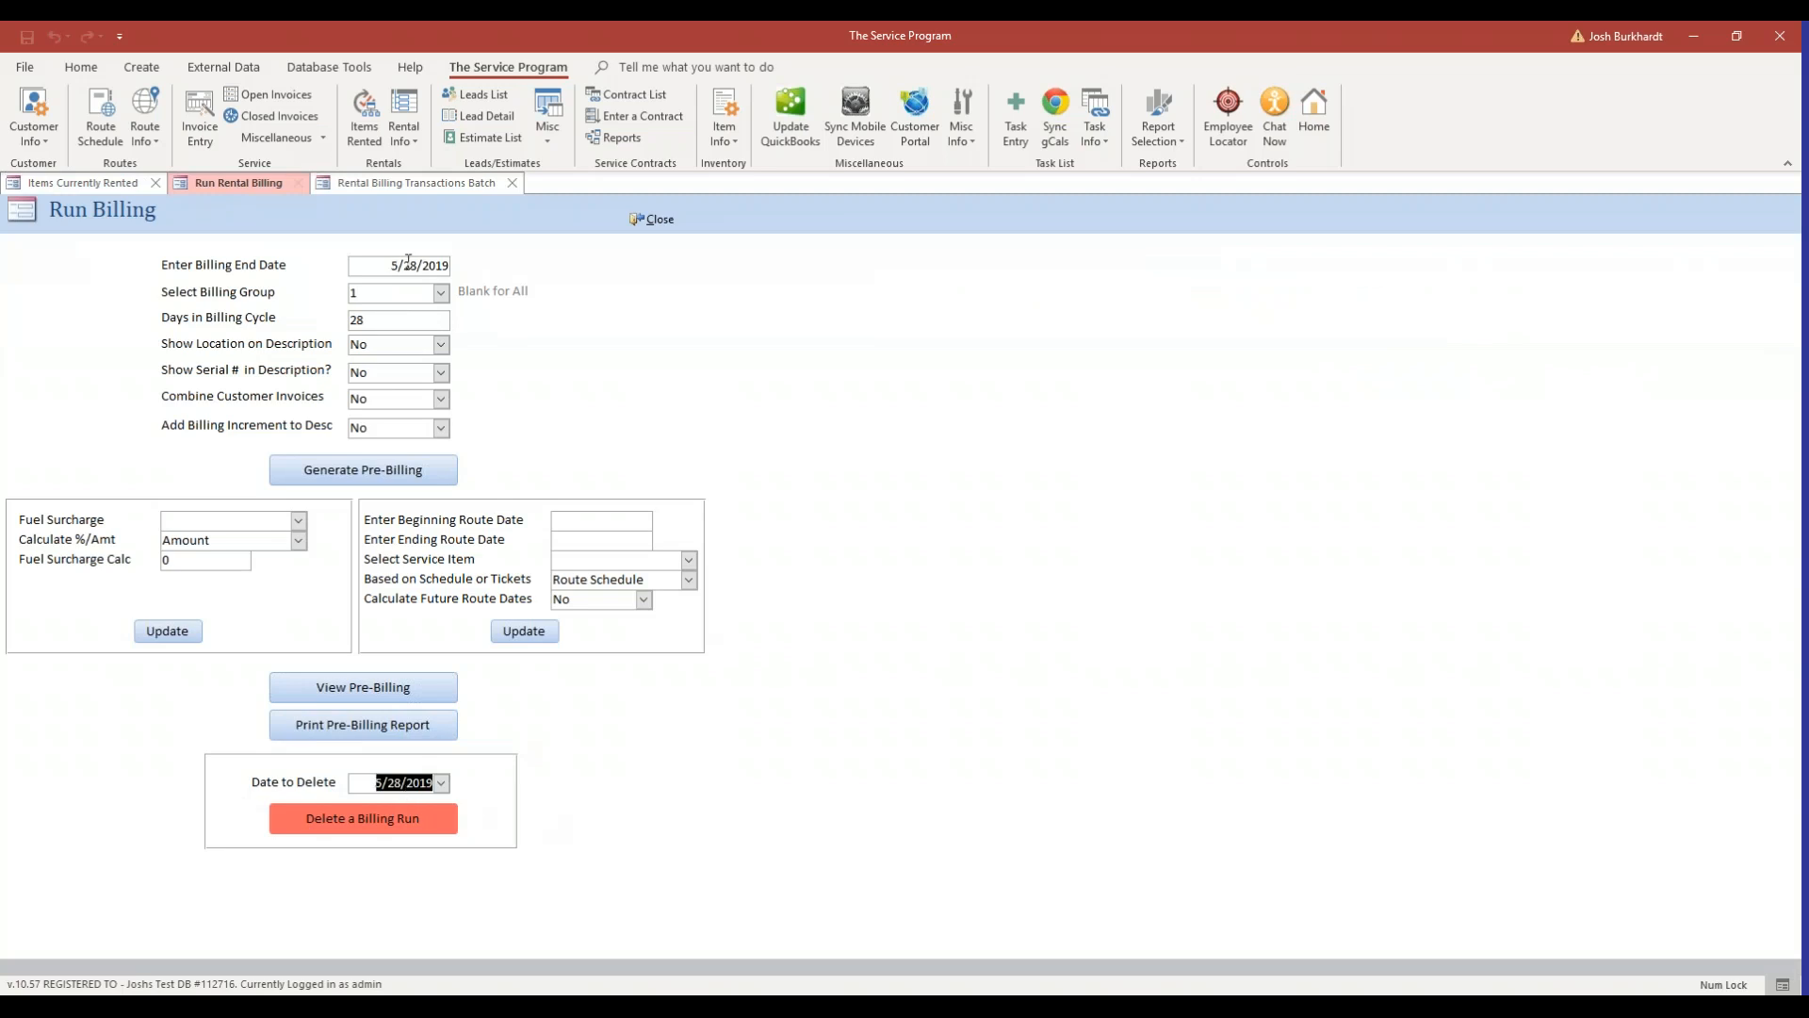
pyautogui.click(413, 820)
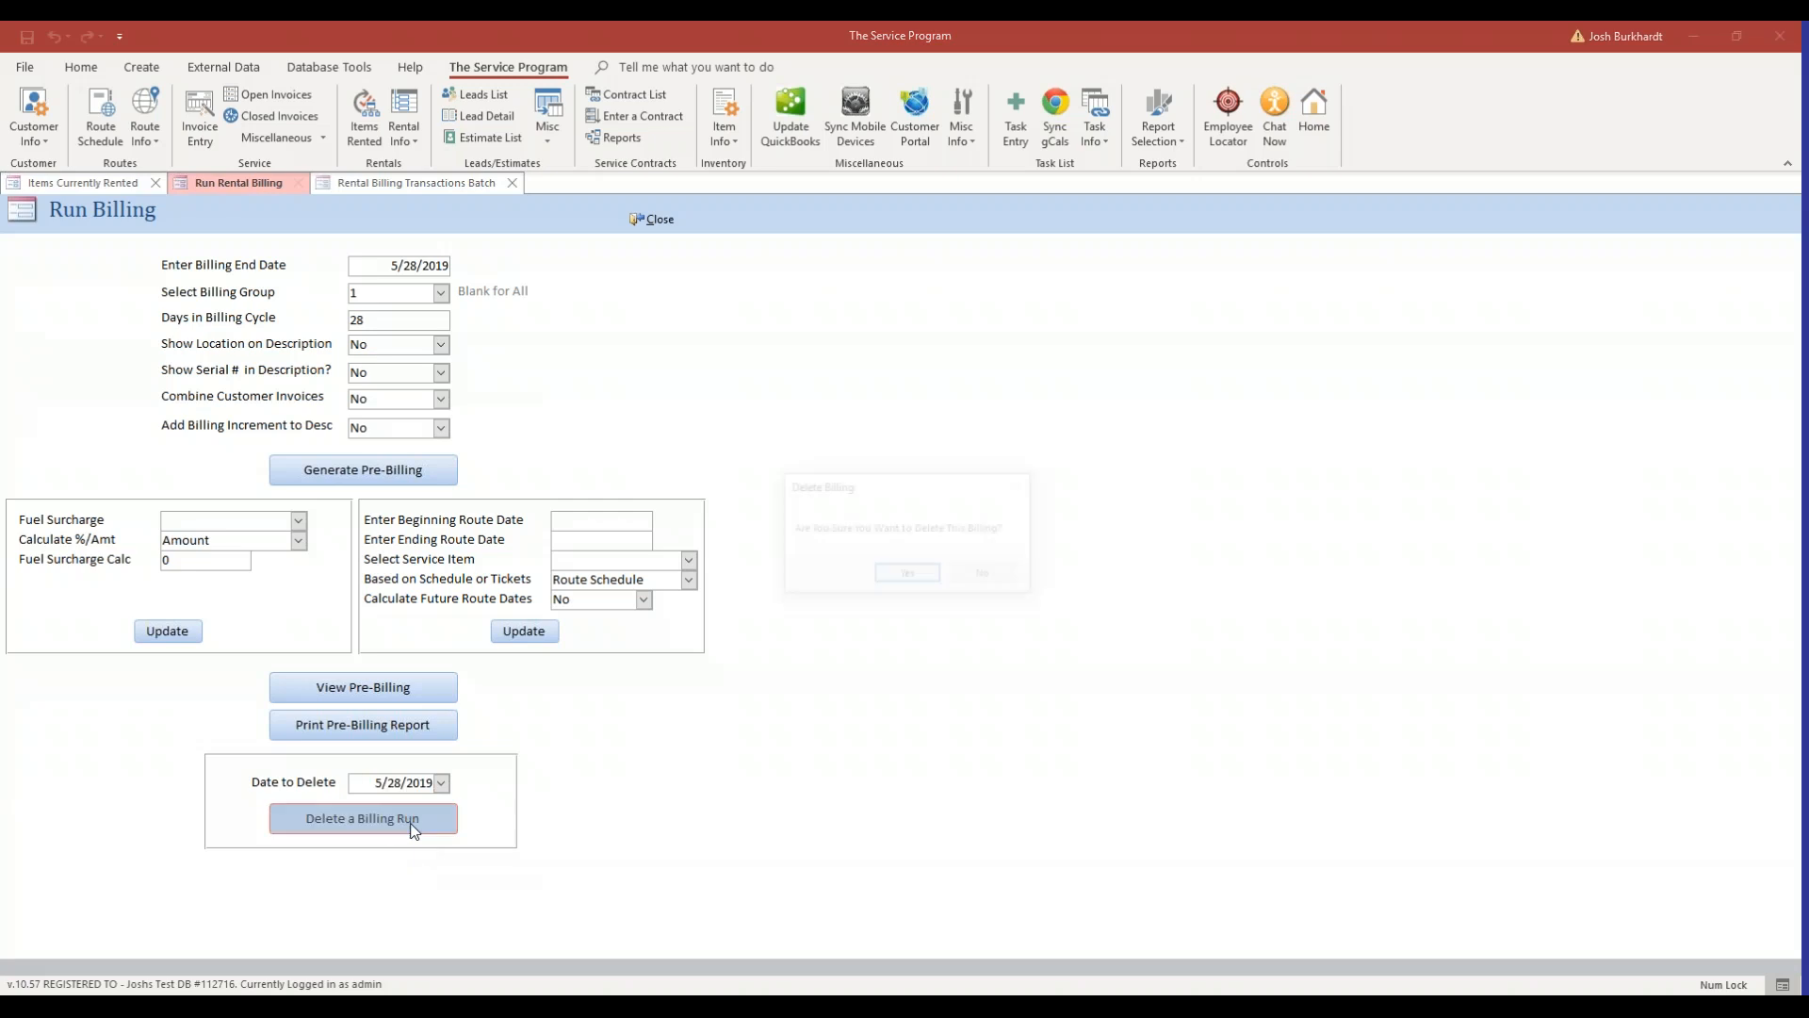
pyautogui.click(905, 576)
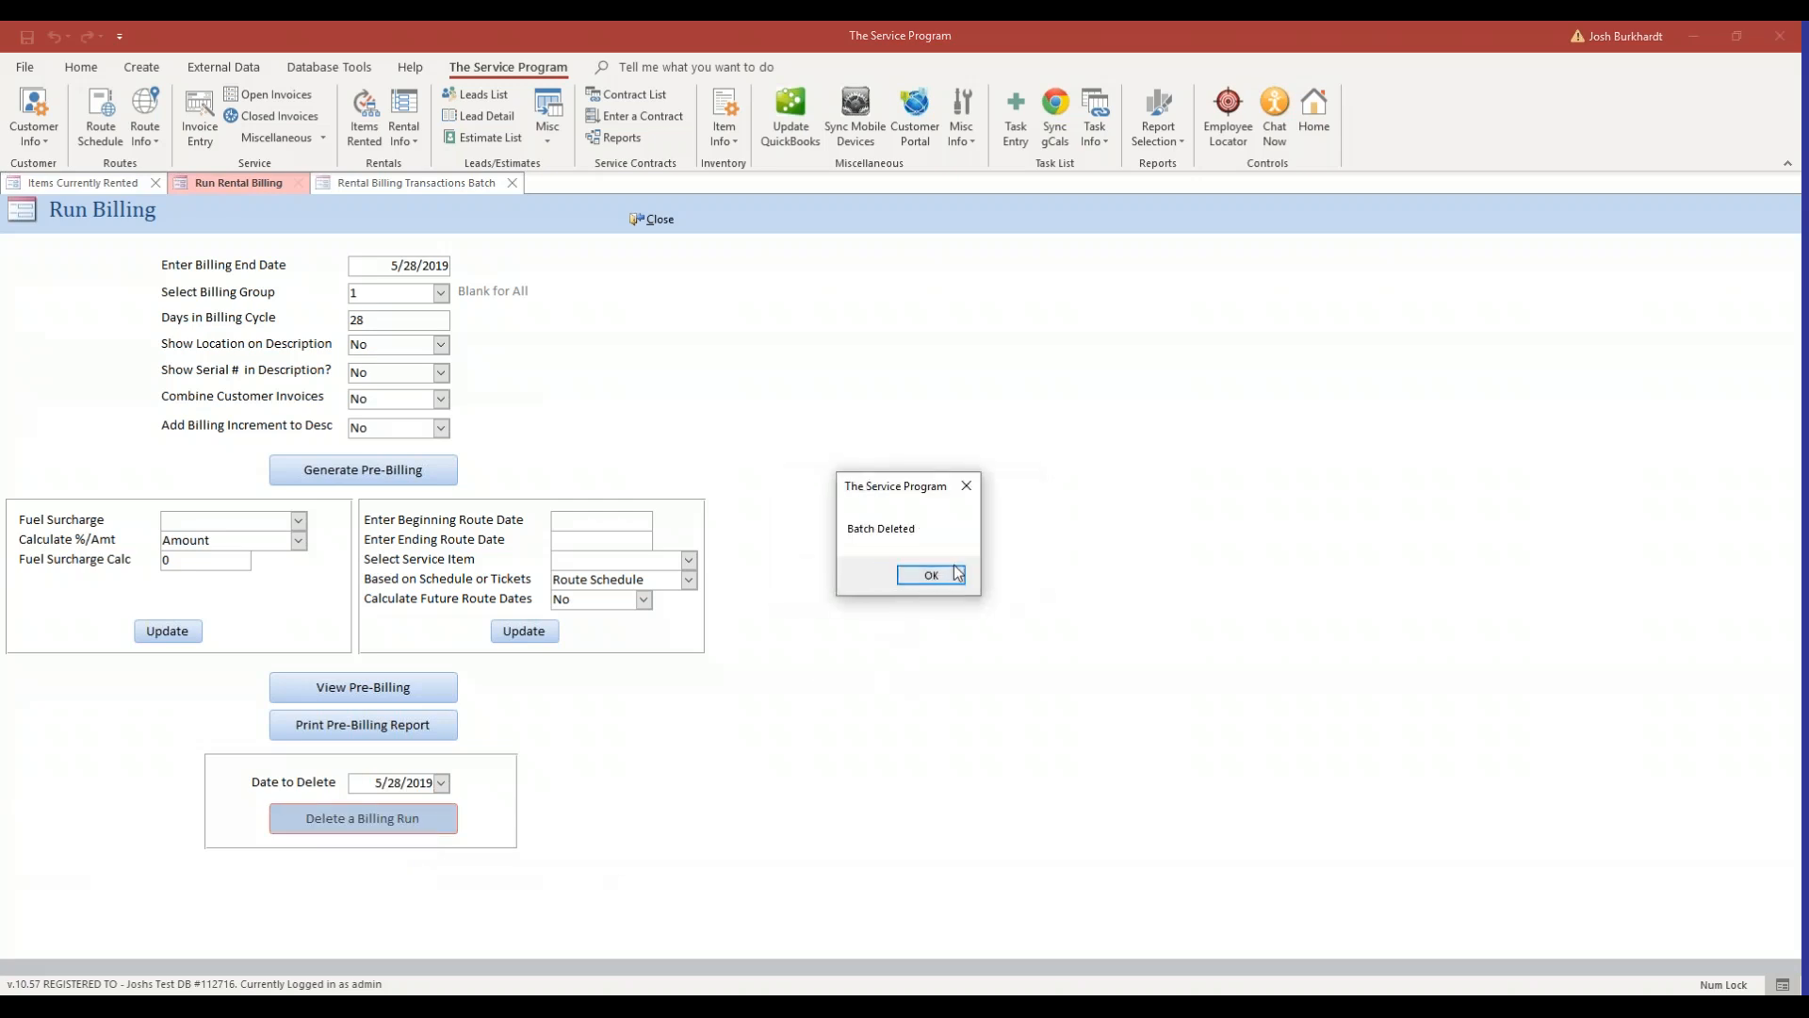
pyautogui.click(931, 580)
# Check the pre-billing batch and invoice 14's rental transaction after the deletion, then return to Run Billing.
pyautogui.click(511, 185)
pyautogui.click(361, 687)
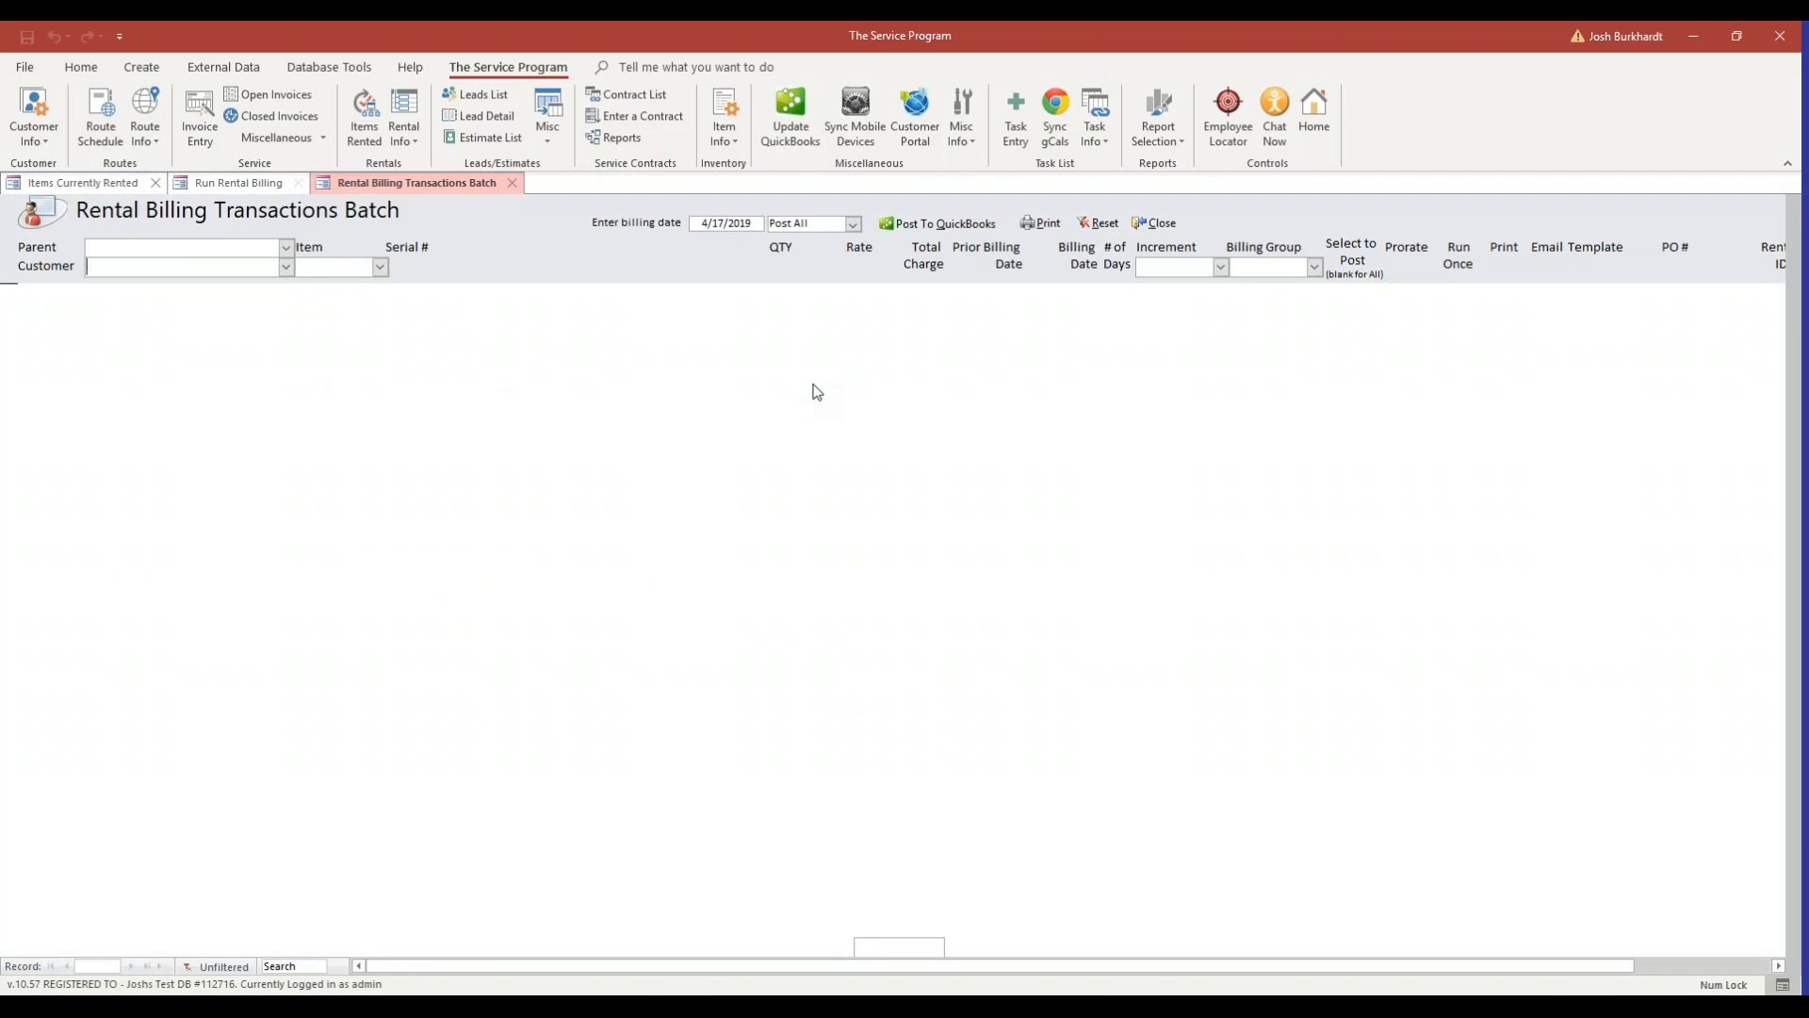
pyautogui.click(1156, 224)
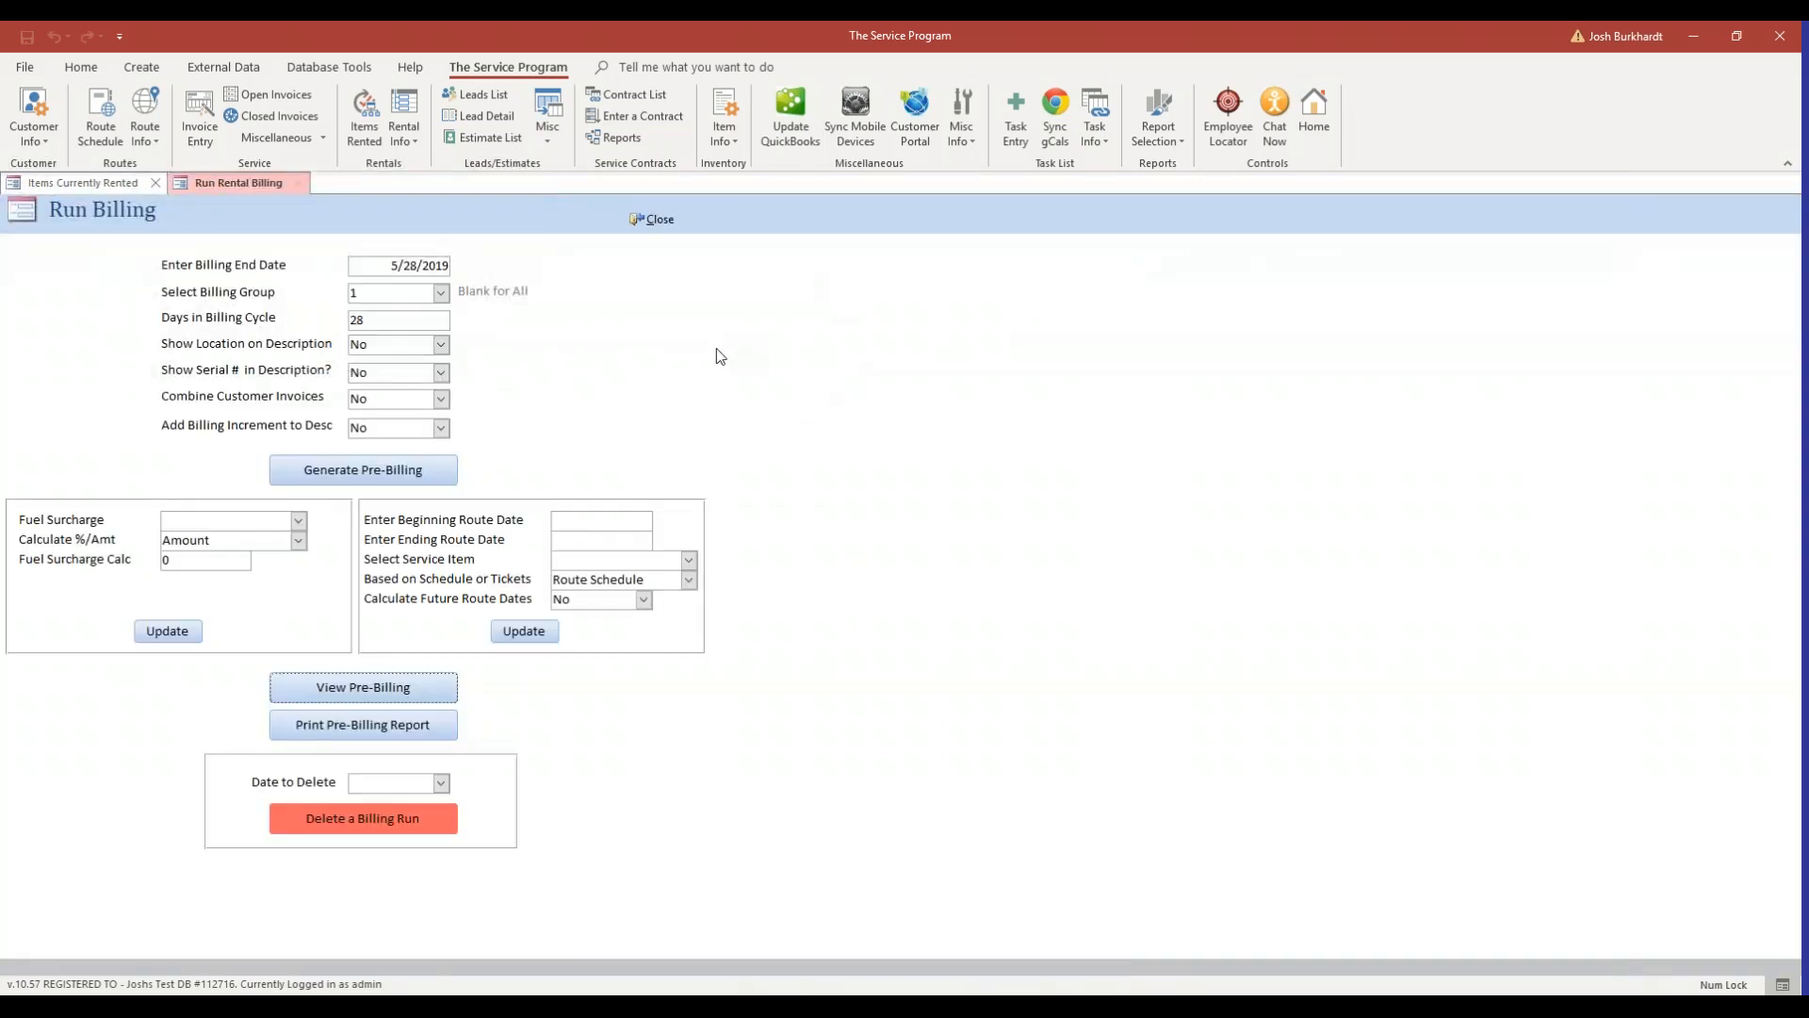
pyautogui.click(133, 185)
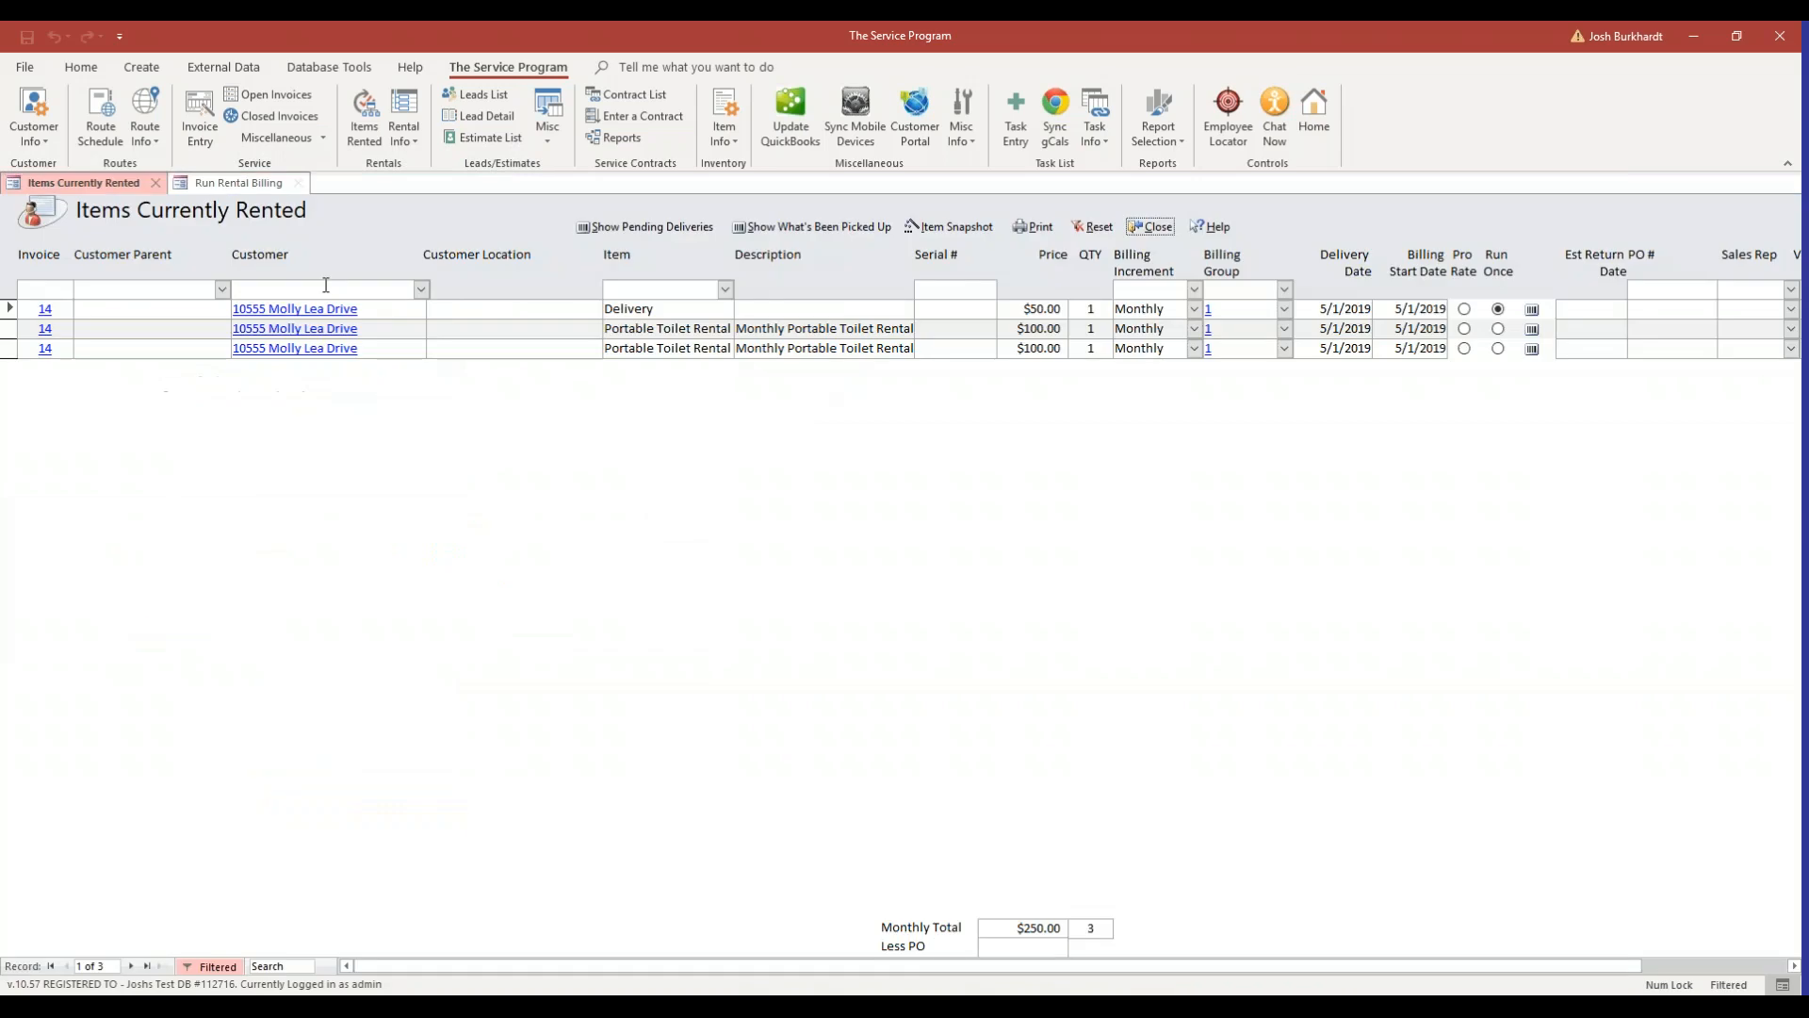
pyautogui.click(45, 308)
pyautogui.click(45, 308)
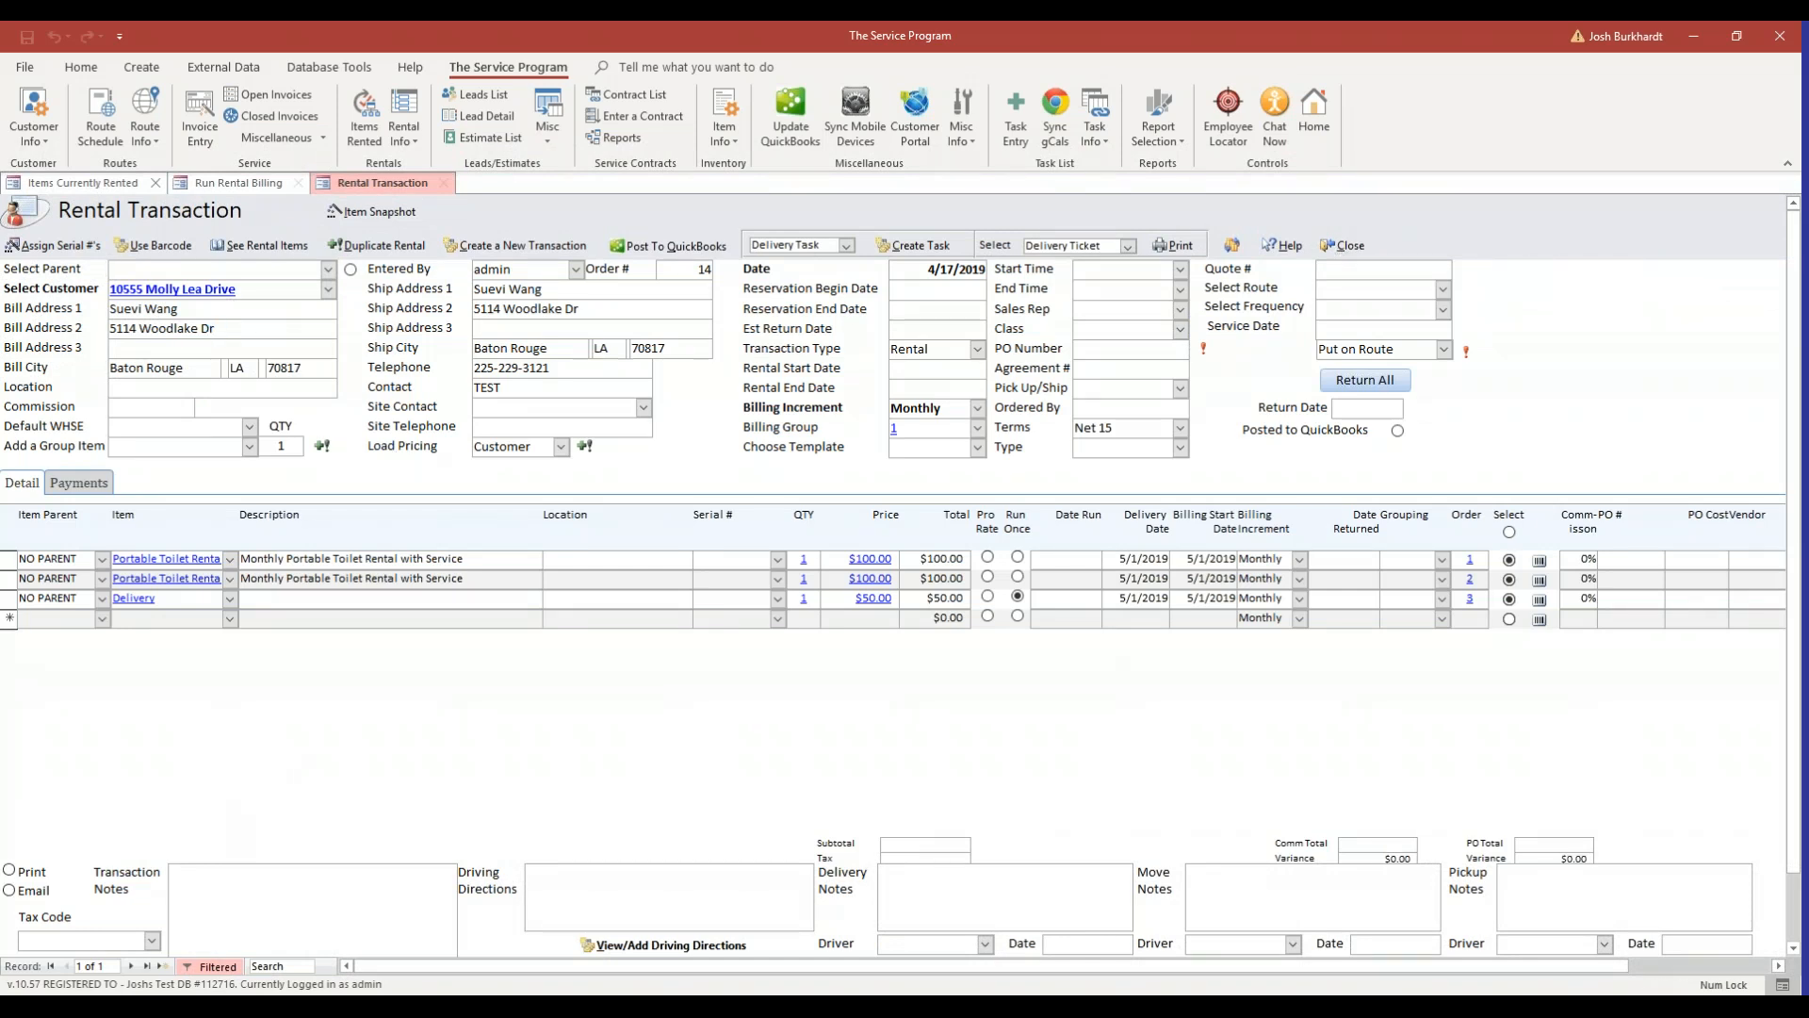
pyautogui.click(253, 184)
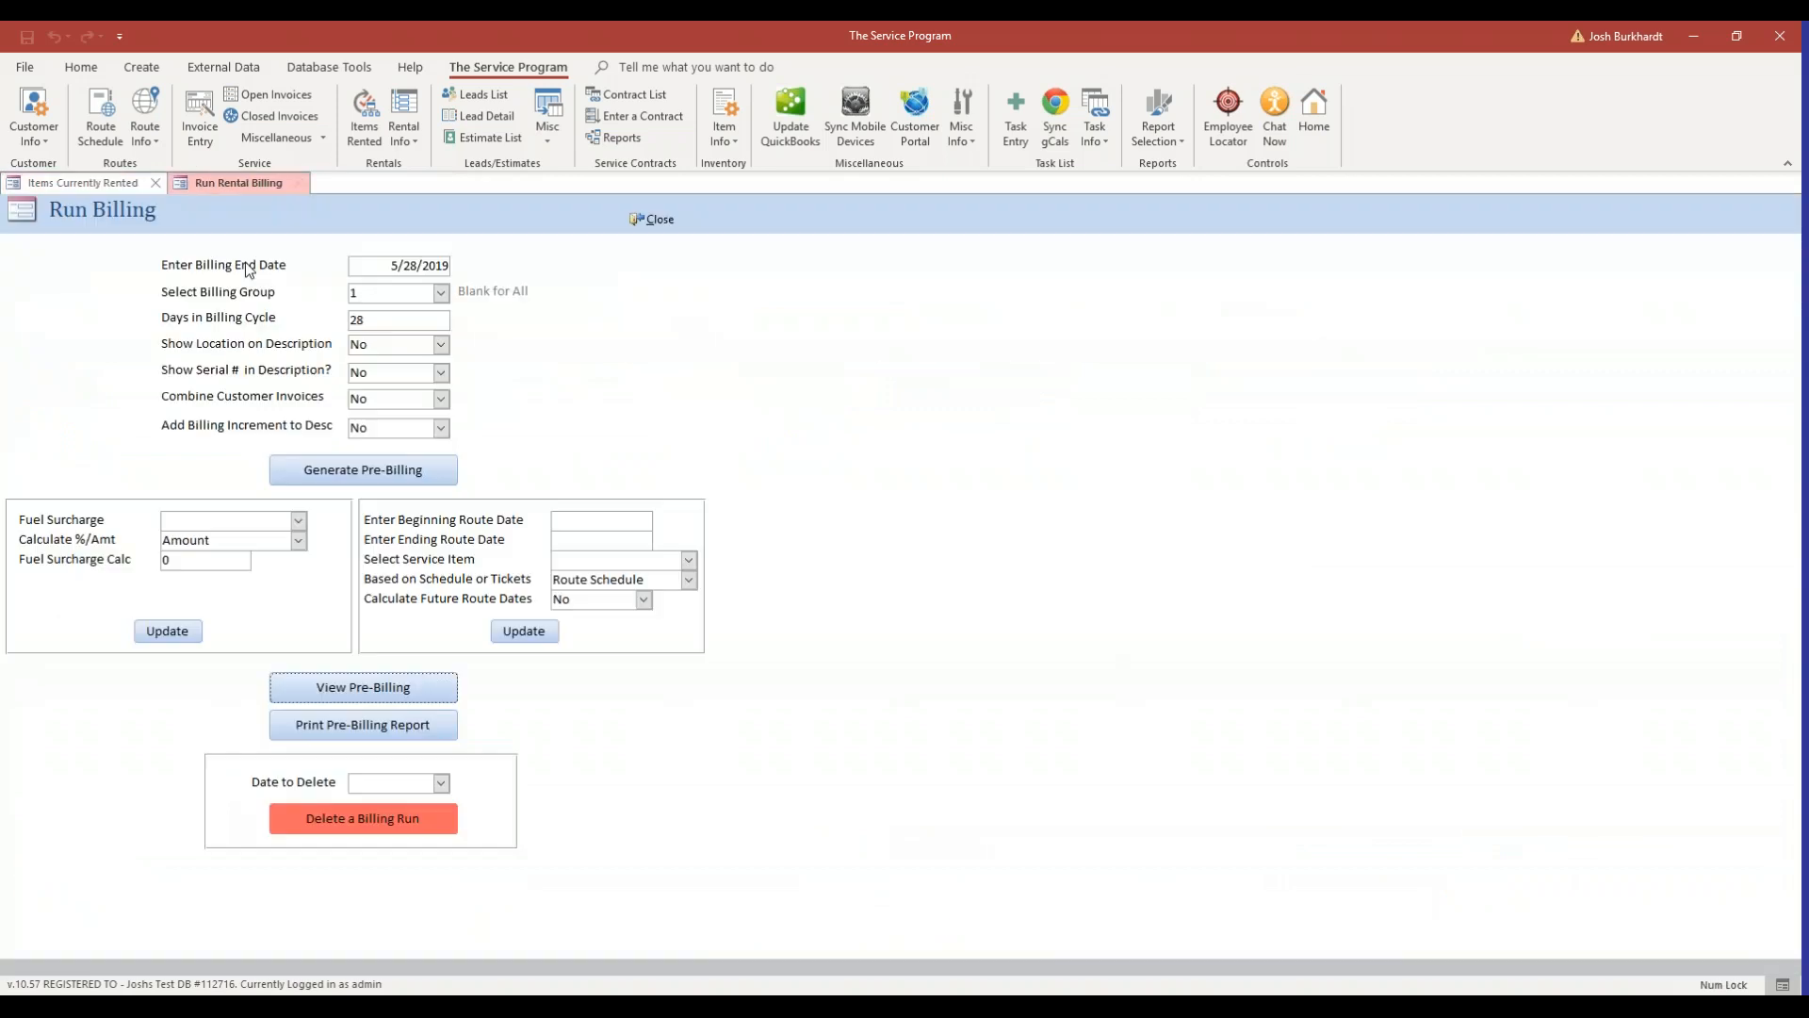
# Generate the pre-billing again, confirm creating the transactions, and open the pre-billing batch.
pyautogui.click(421, 461)
pyautogui.click(942, 575)
pyautogui.click(931, 570)
pyautogui.click(439, 690)
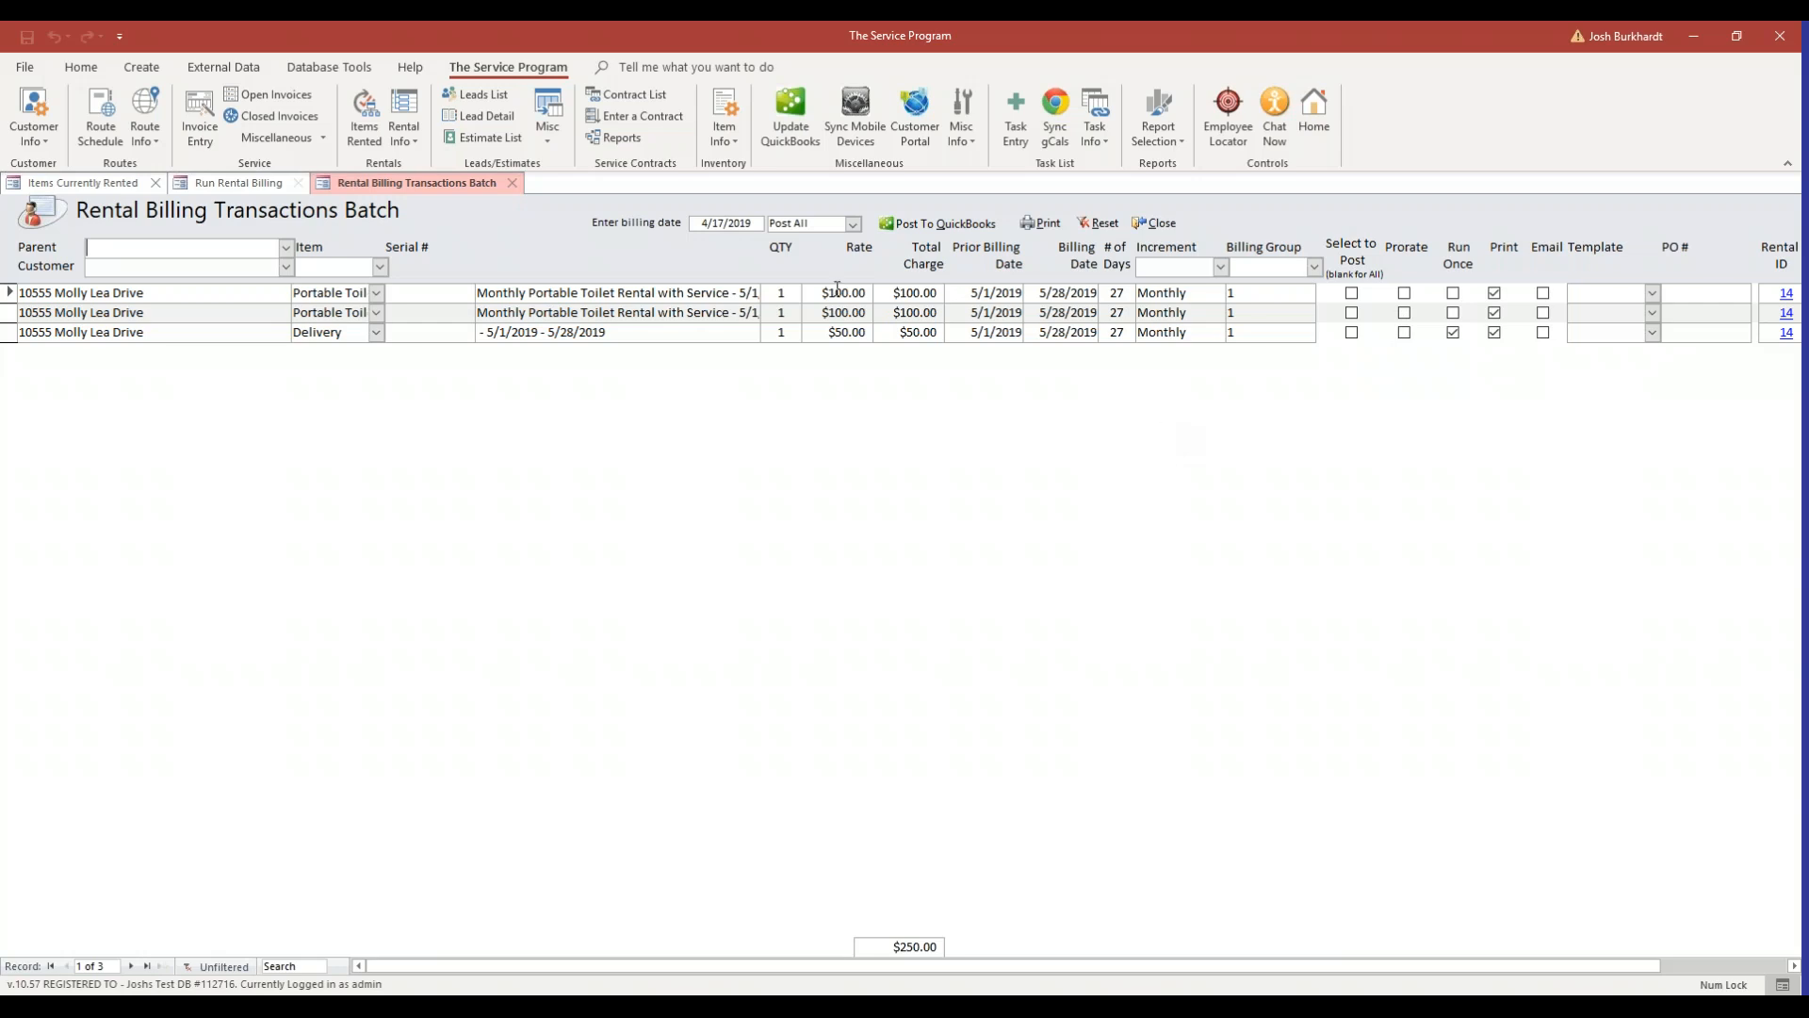
# Set the batch's billing date to 5/1/2019 and post the rental billing transactions to QuickBooks, confirming the post.
pyautogui.click(731, 222)
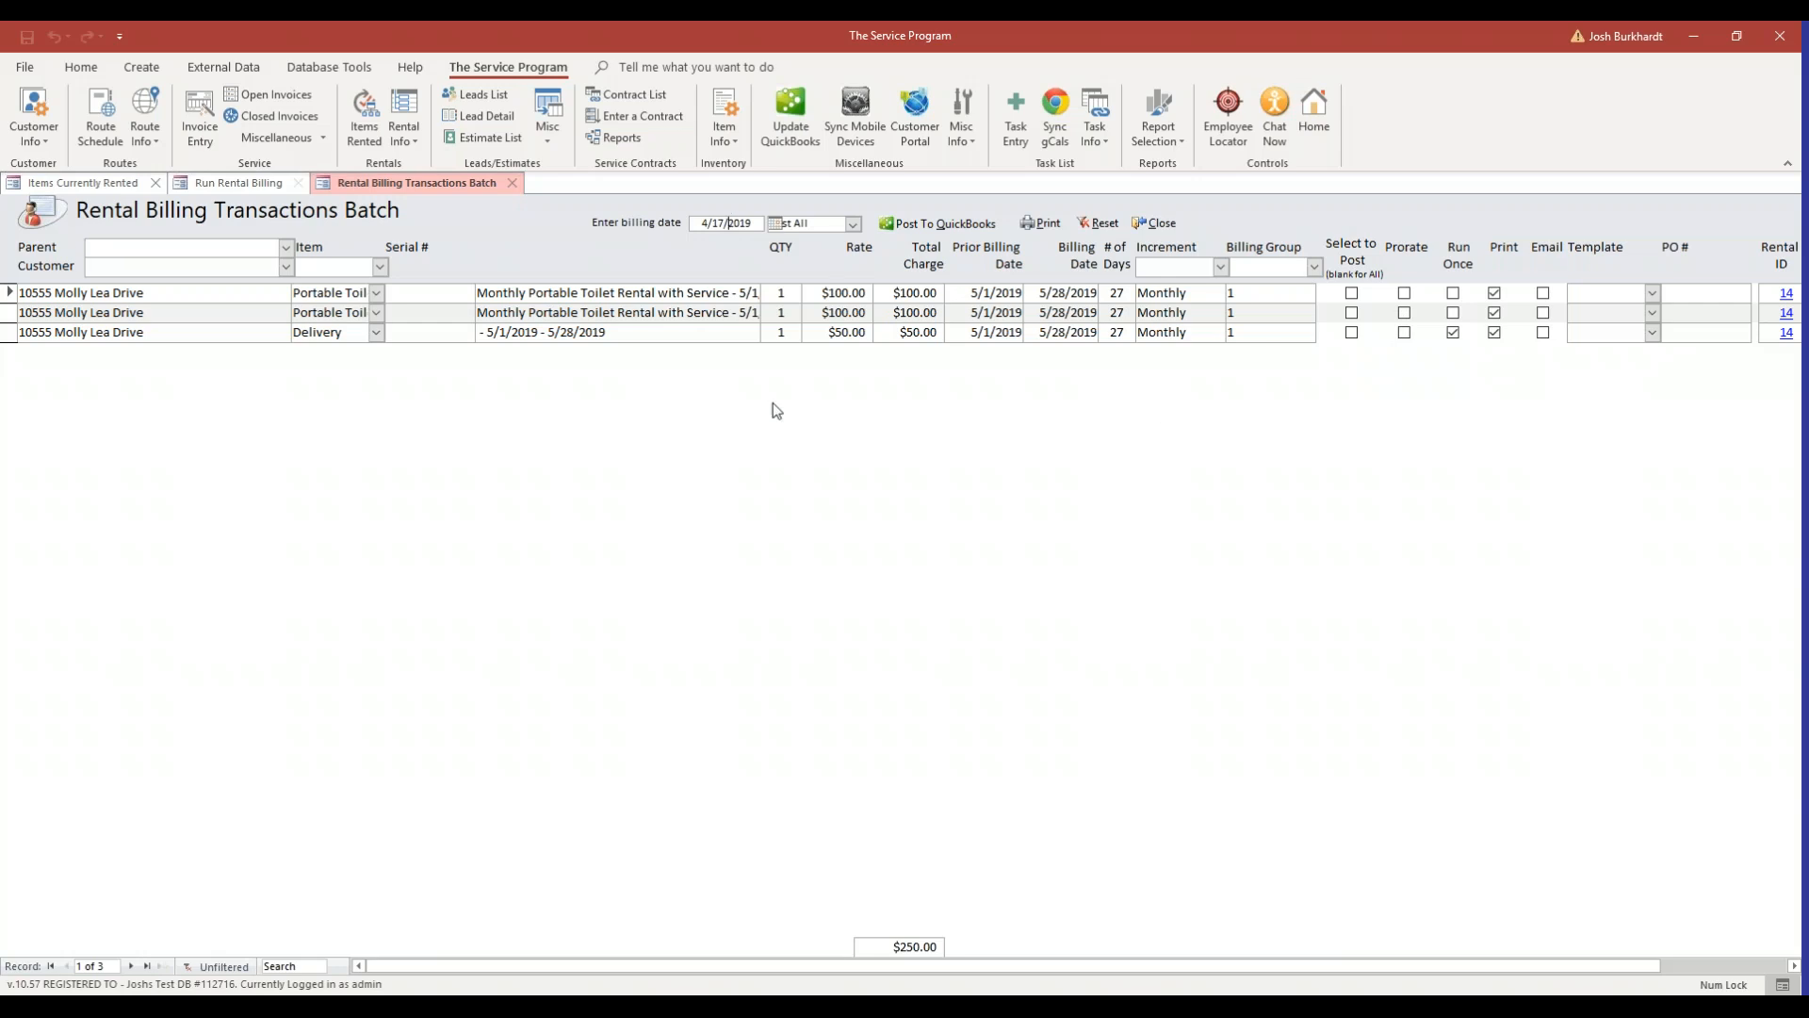
pyautogui.click(779, 224)
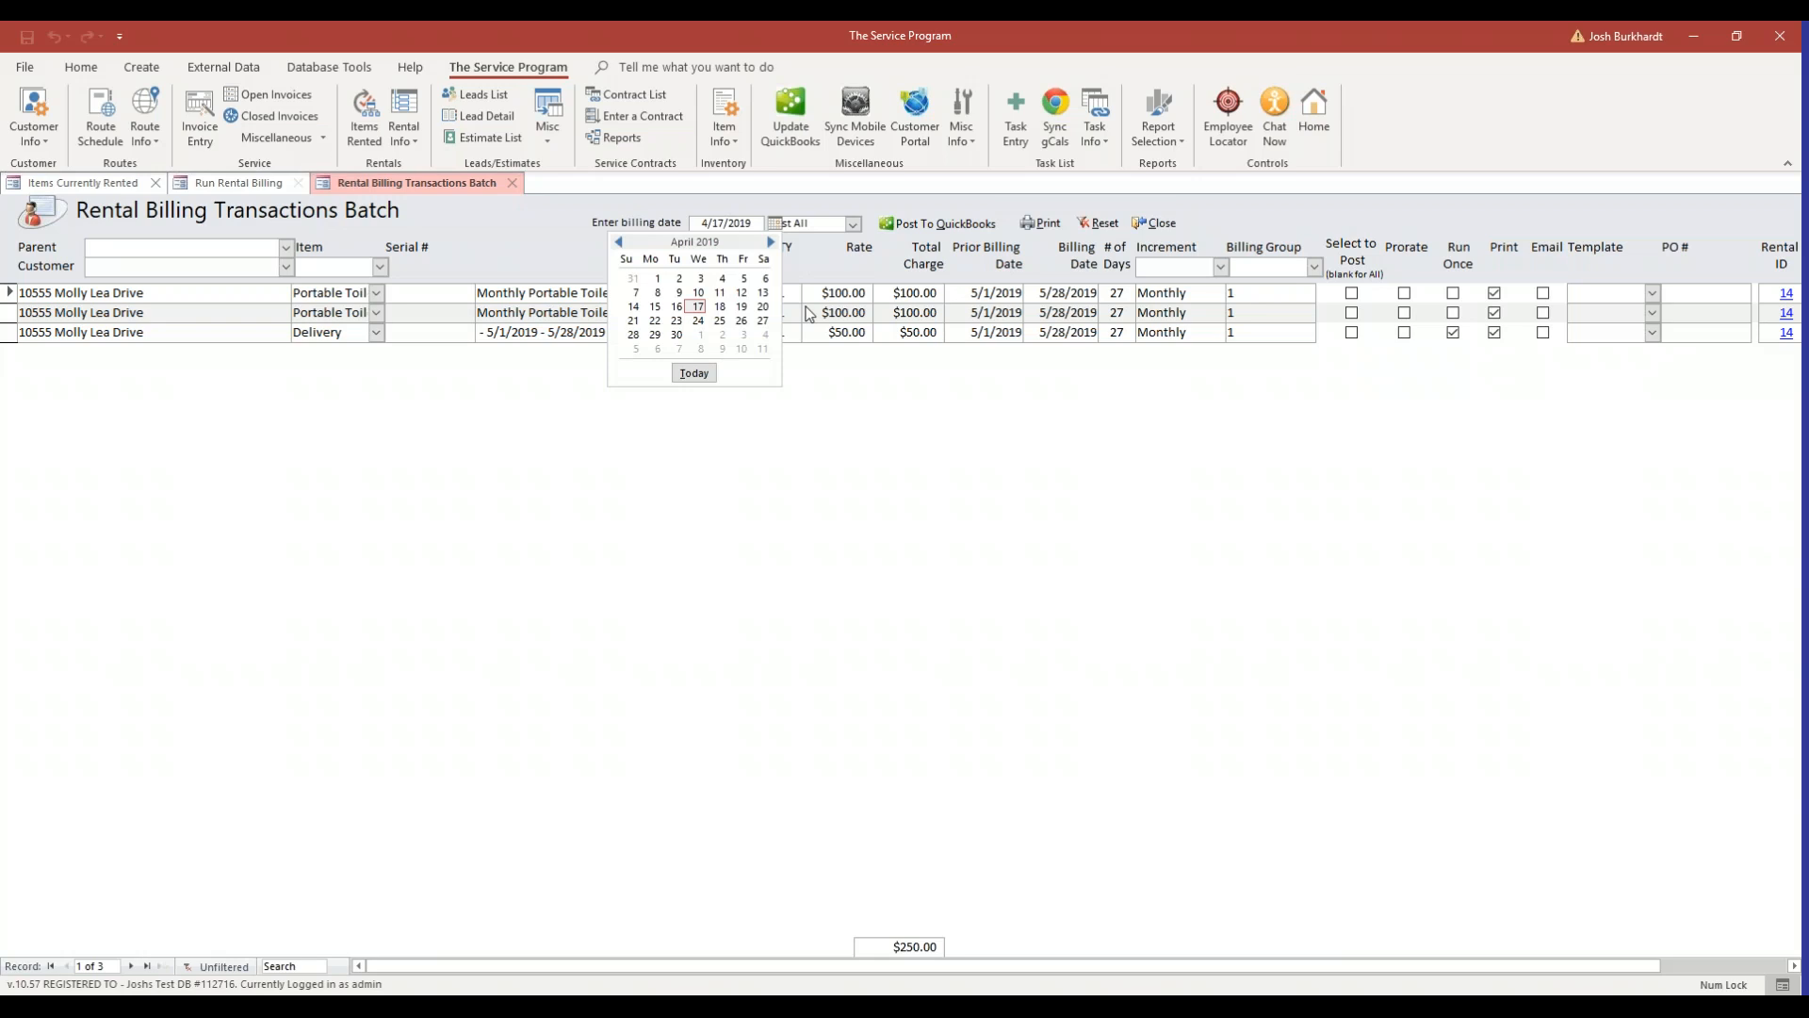
pyautogui.click(771, 242)
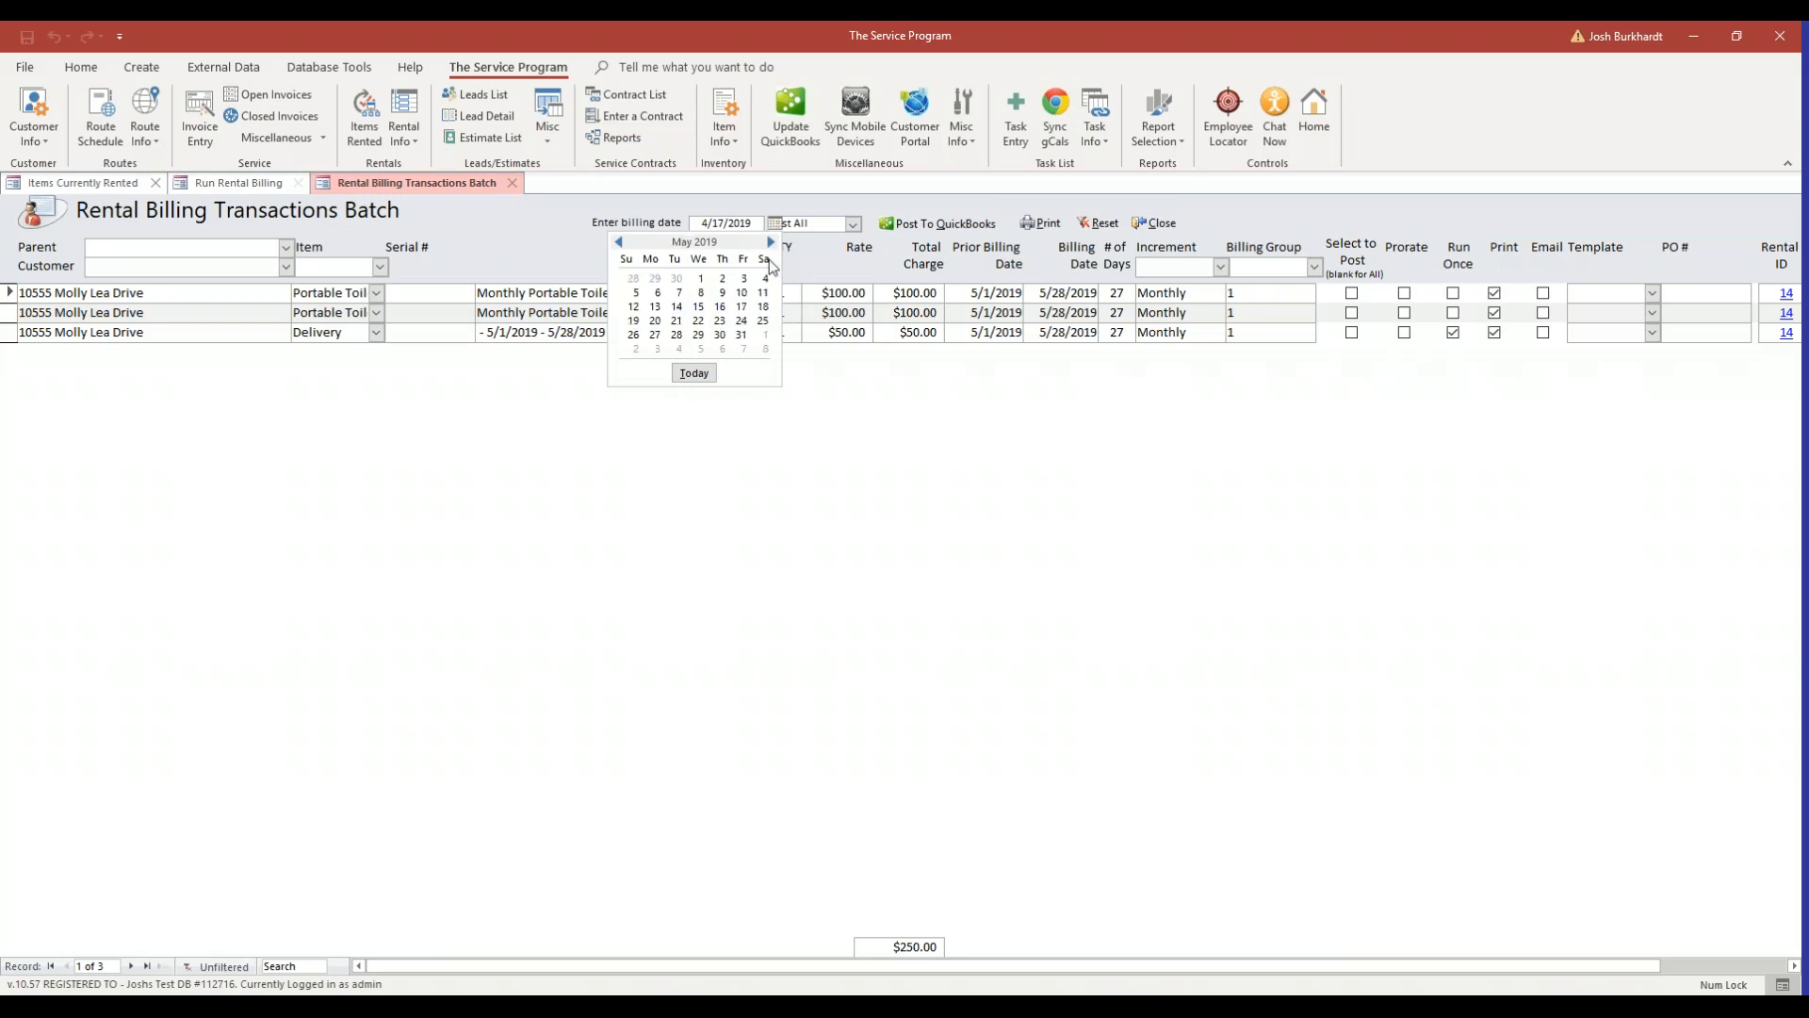
pyautogui.click(703, 279)
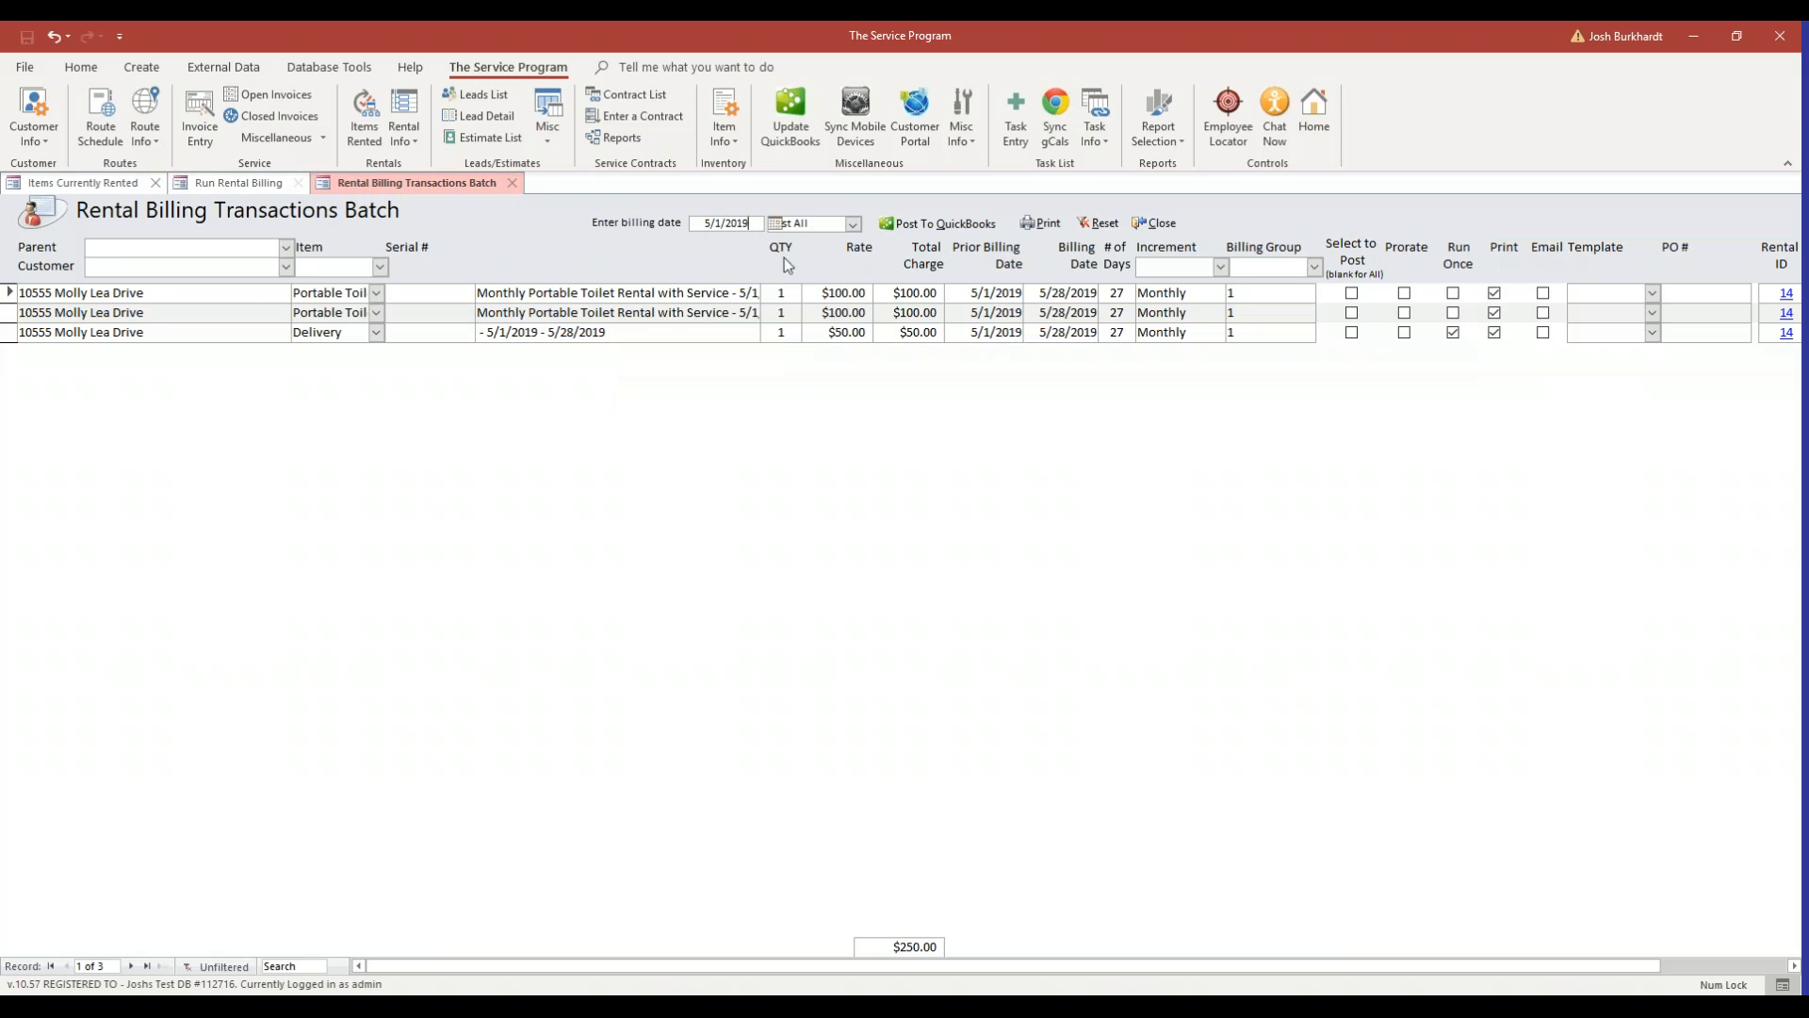
pyautogui.click(785, 309)
pyautogui.click(911, 226)
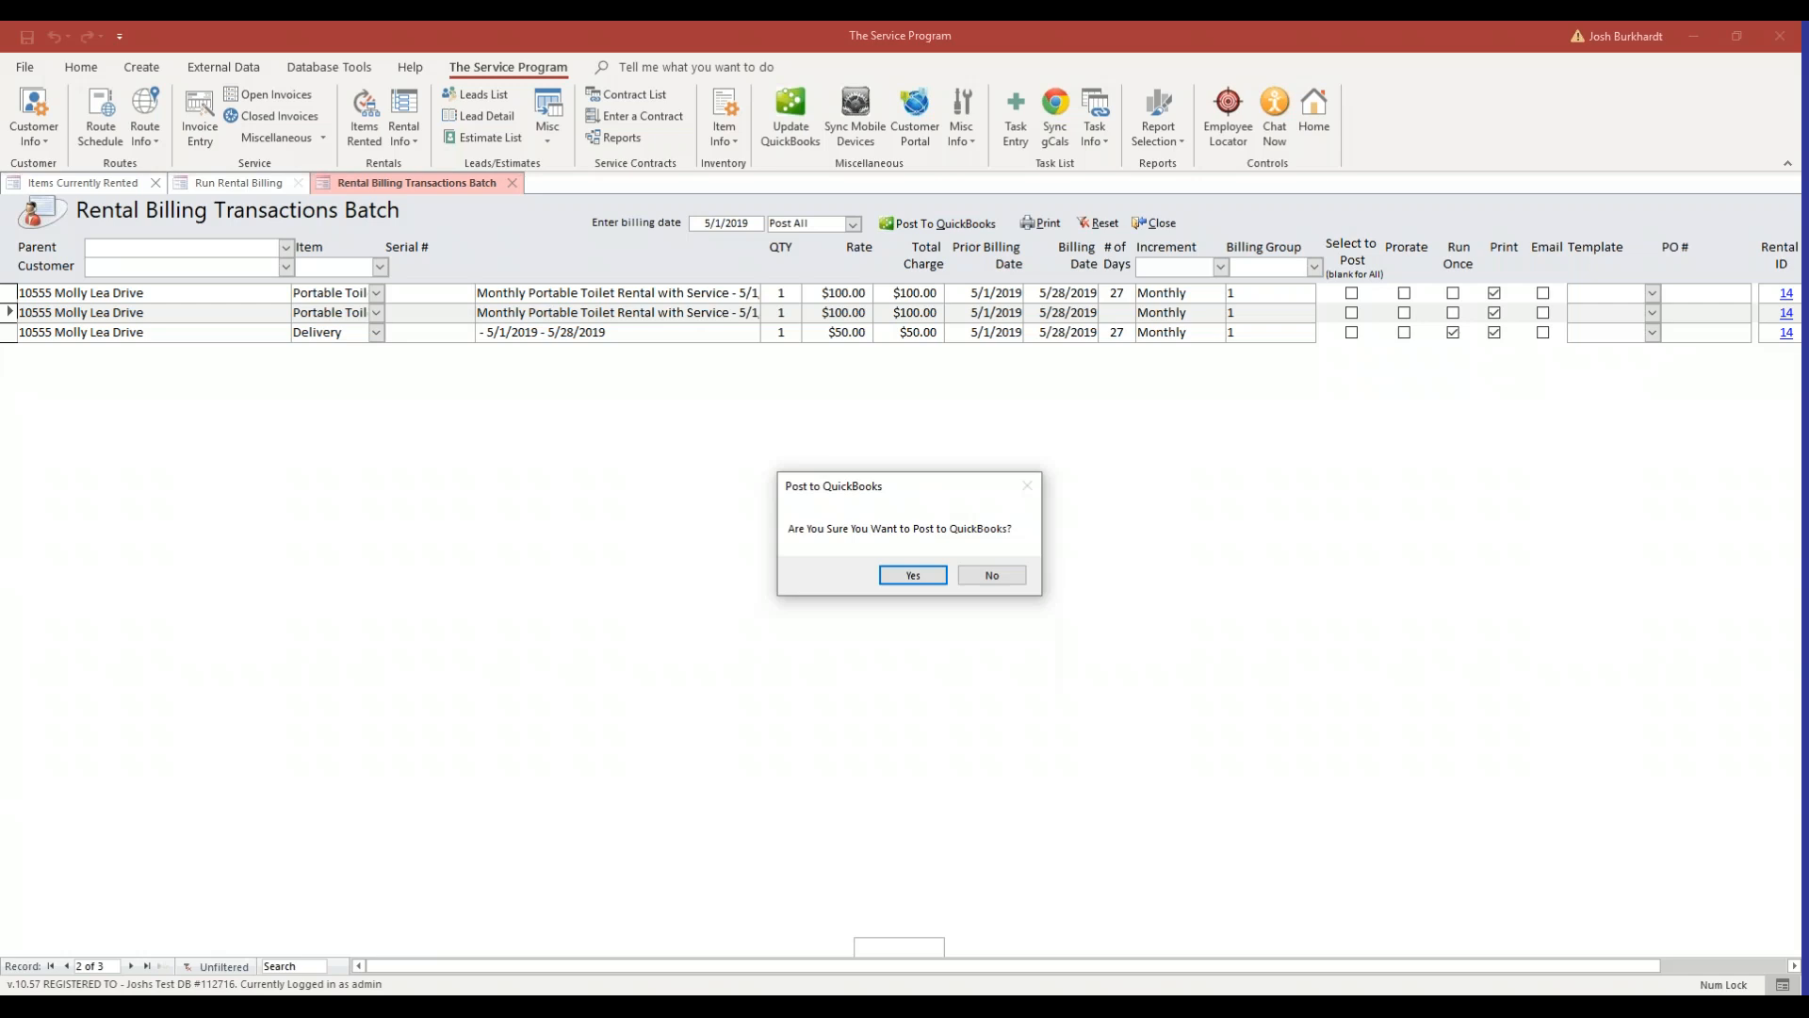
pyautogui.click(929, 577)
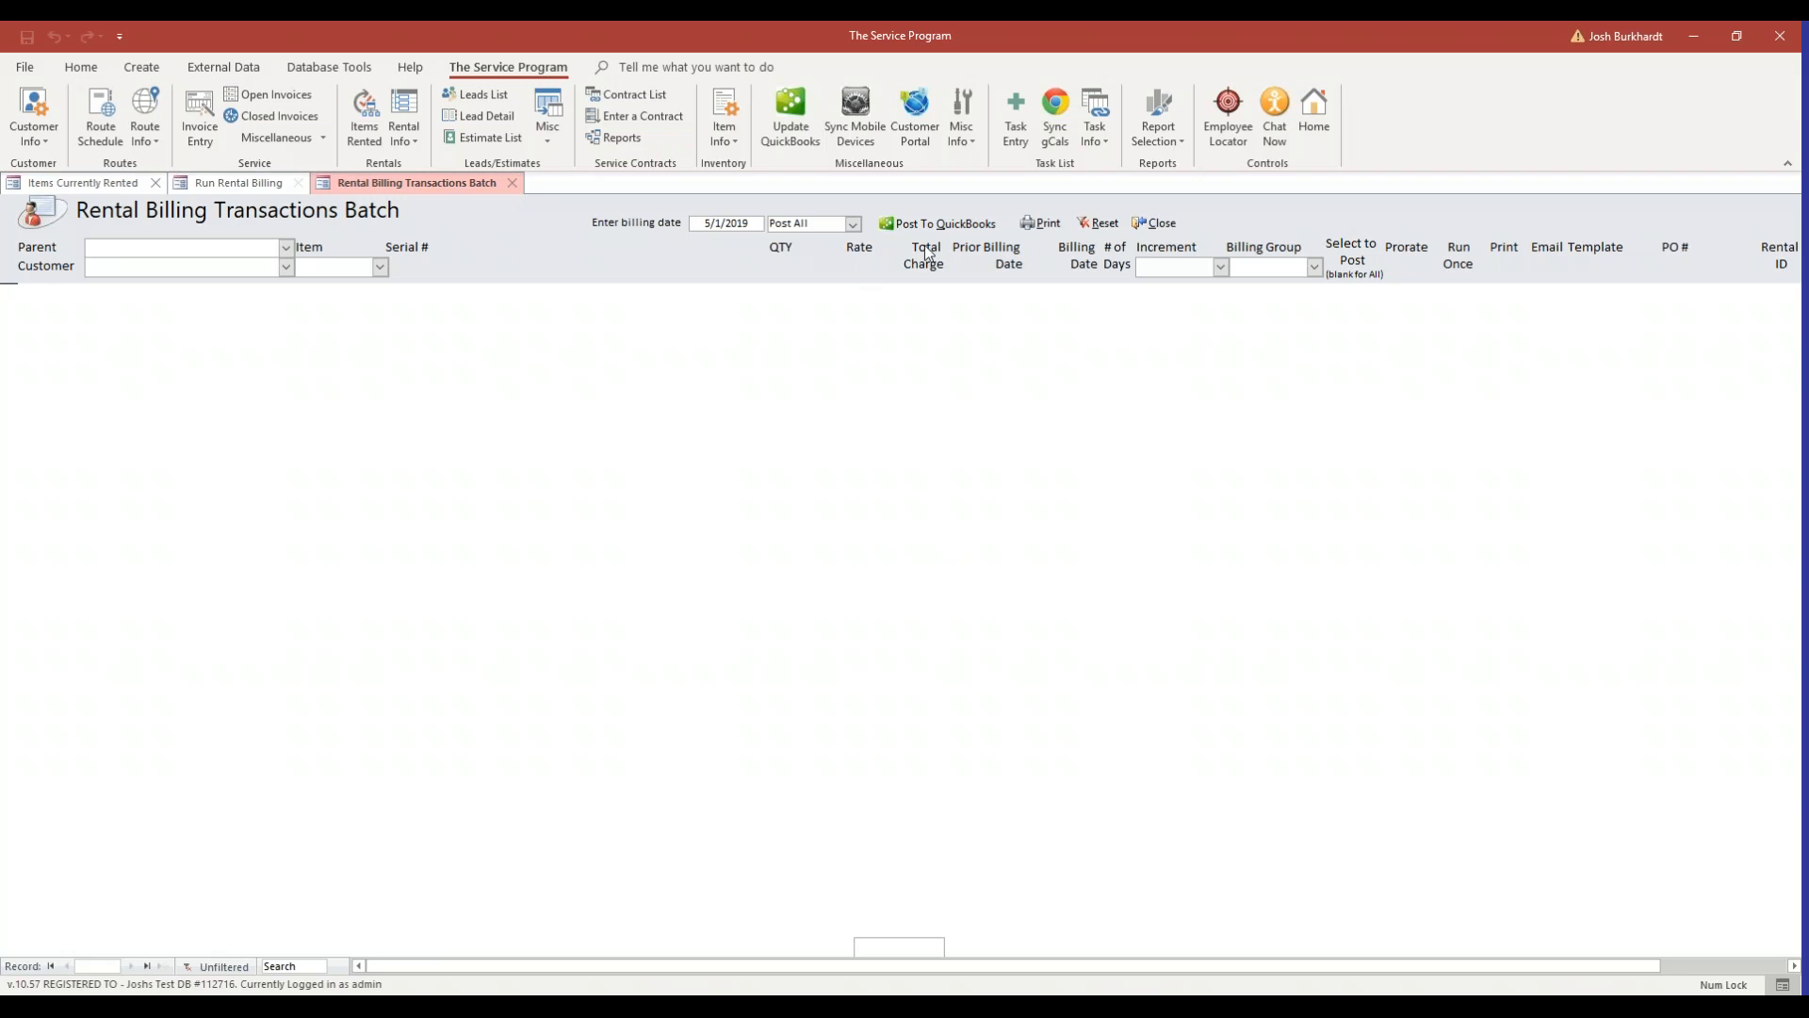
# Close the transactions batch and the Run Billing form, then open invoice 14 from the items currently rented.
pyautogui.click(1161, 225)
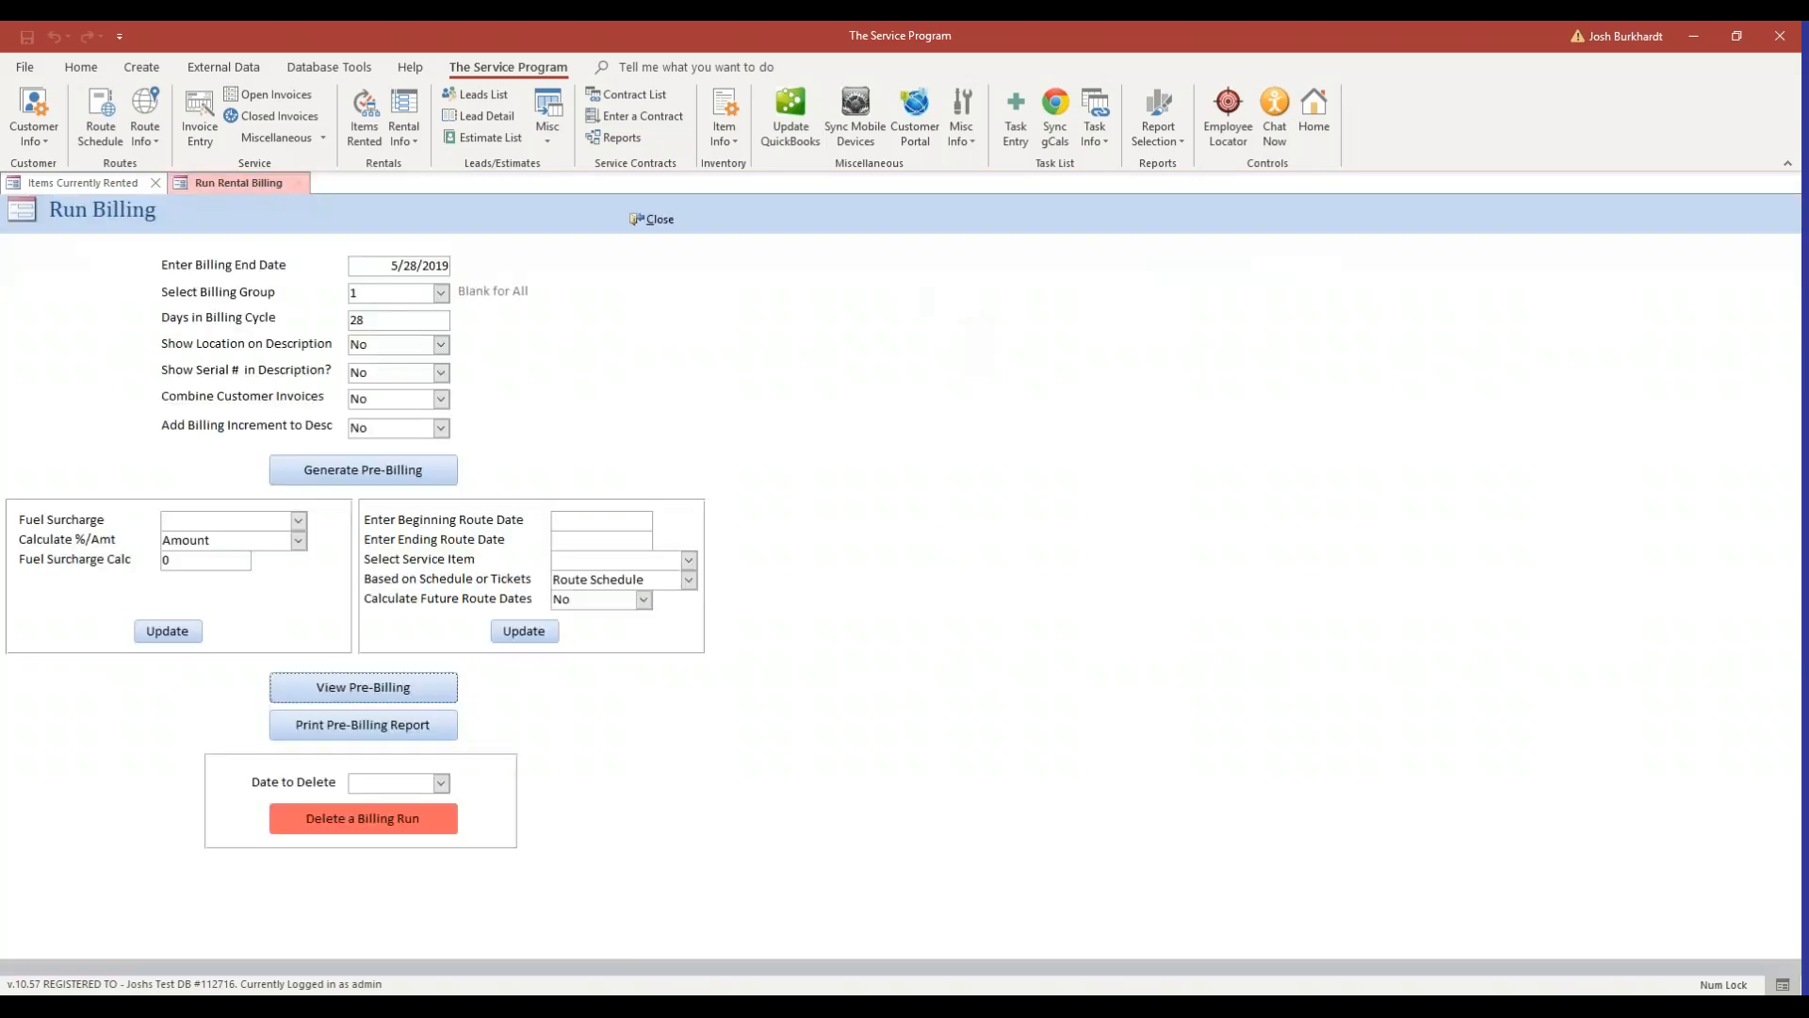
pyautogui.click(653, 221)
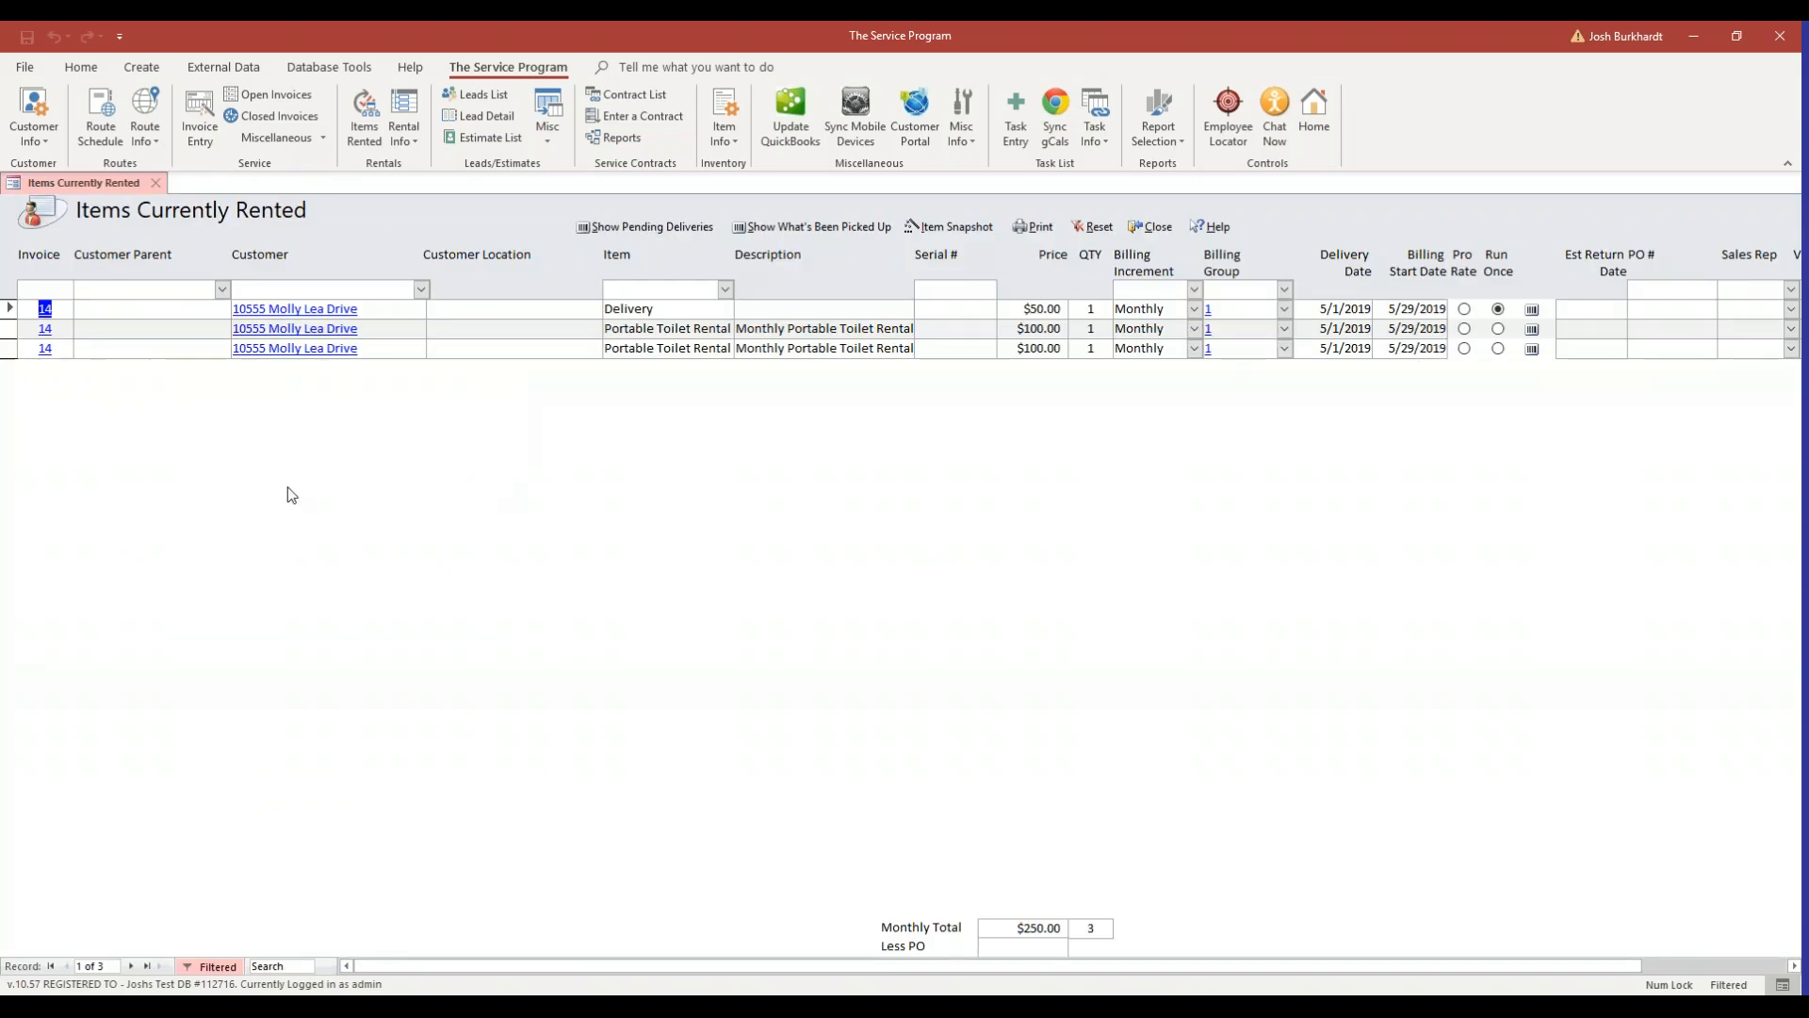
pyautogui.click(46, 307)
pyautogui.click(45, 308)
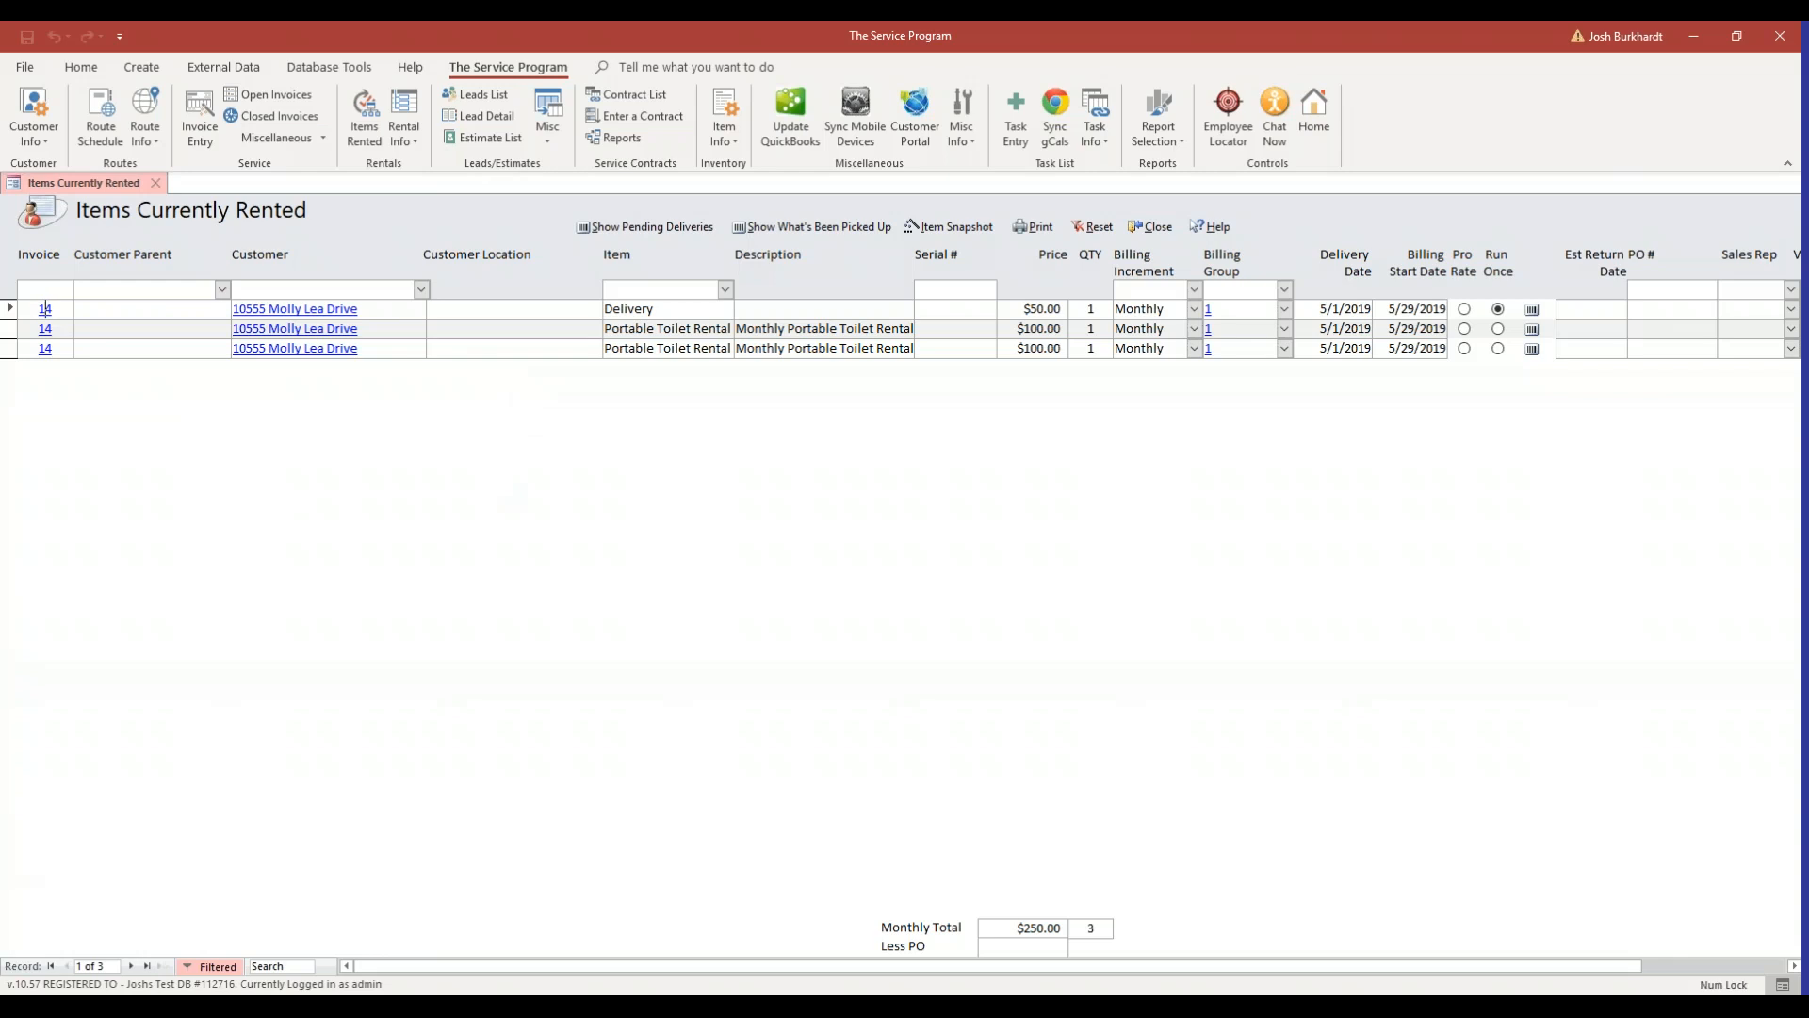